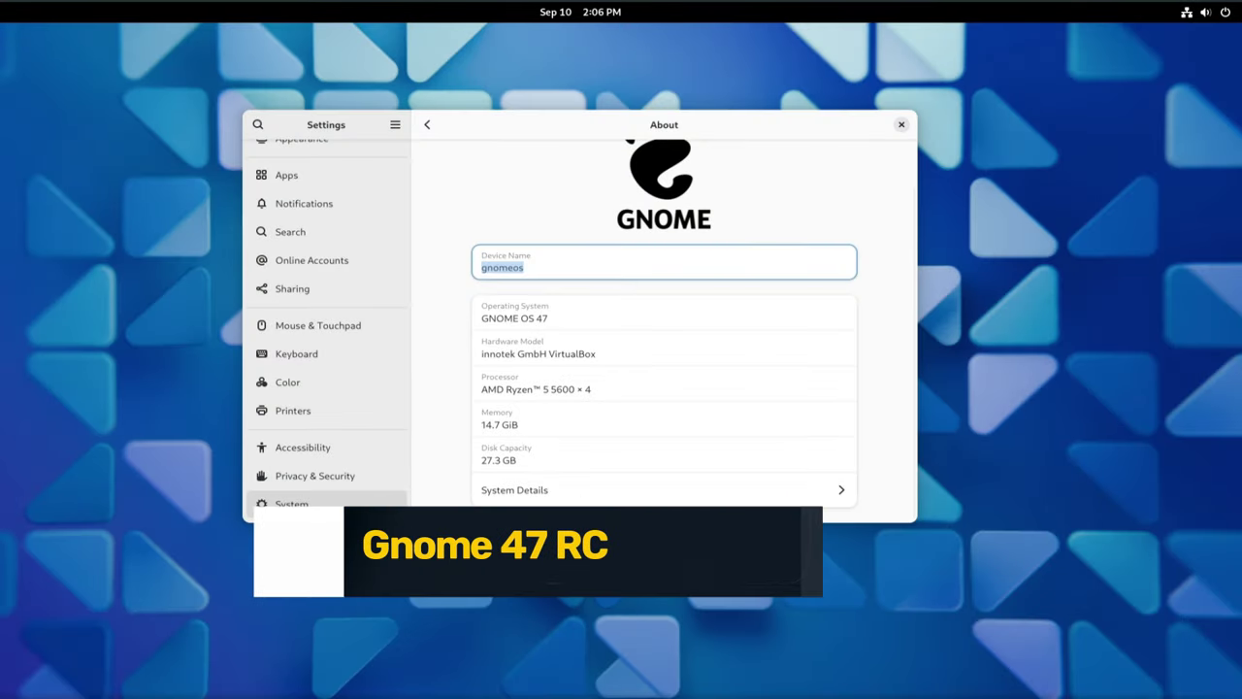
# View the full system details of the machine, and close the details and the Settings window.
pyautogui.click(664, 490)
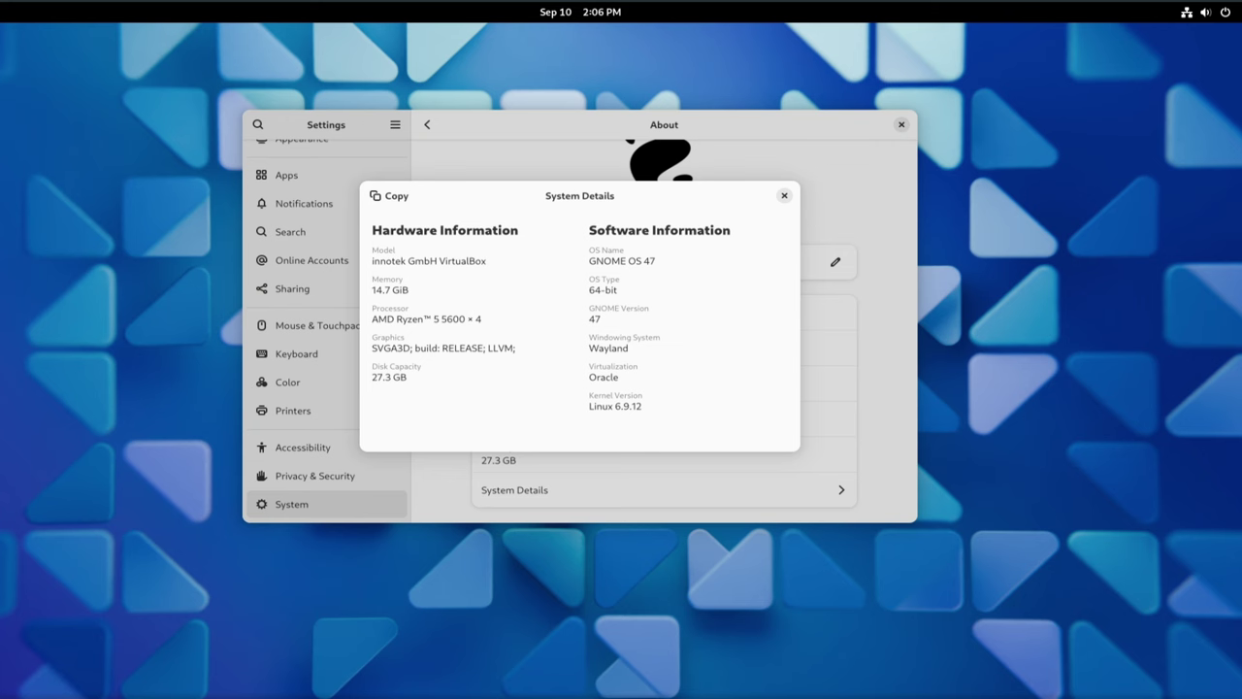
pyautogui.press('Escape')
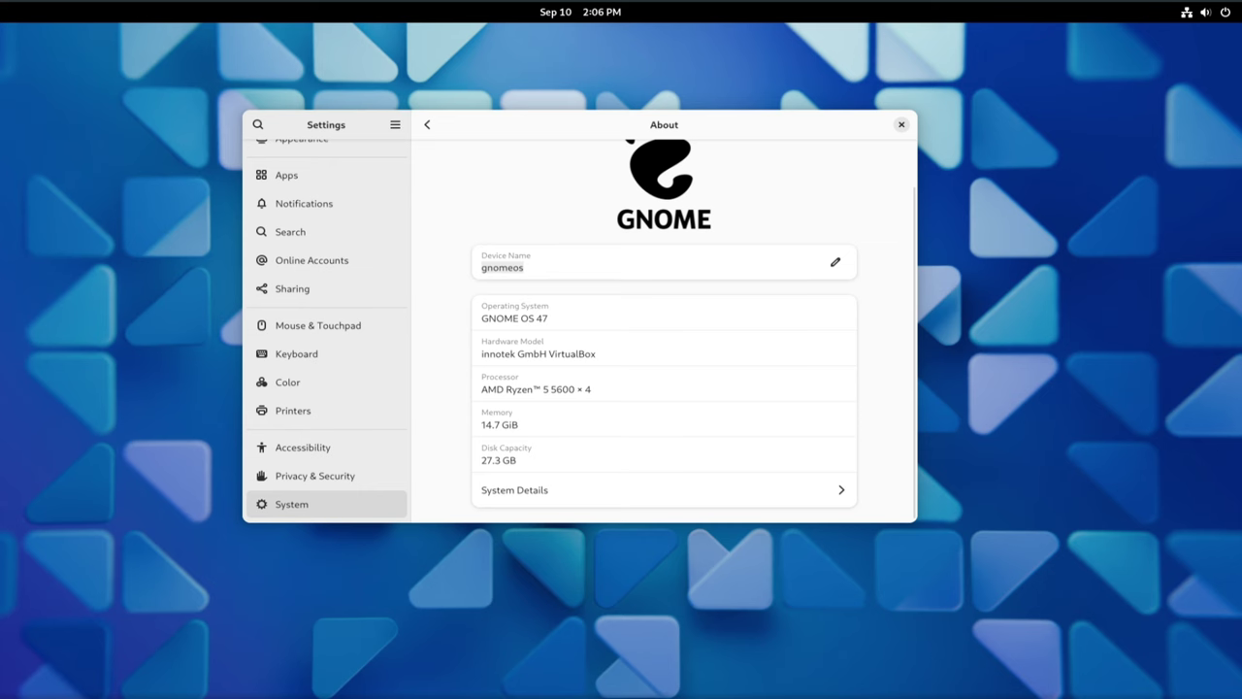
pyautogui.hotkey('alt', 'F4')
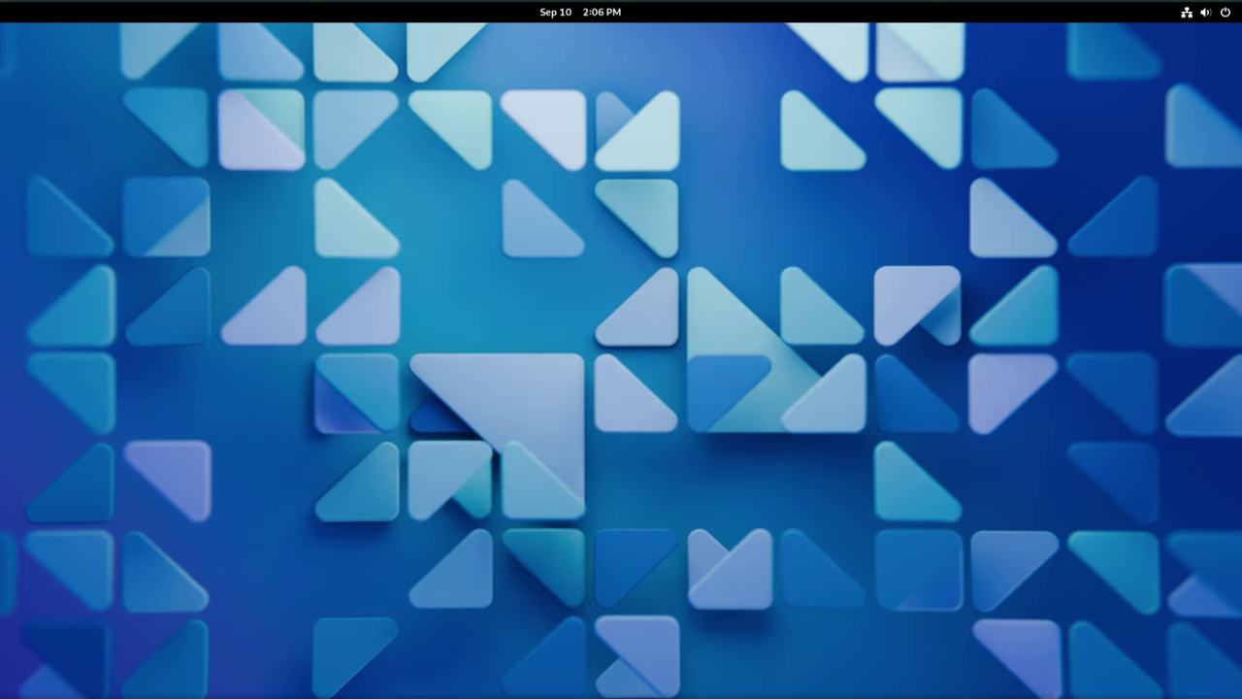
# Open the file manager, move its window toward the middle of the desktop and enlarge it.
pyautogui.press('super')
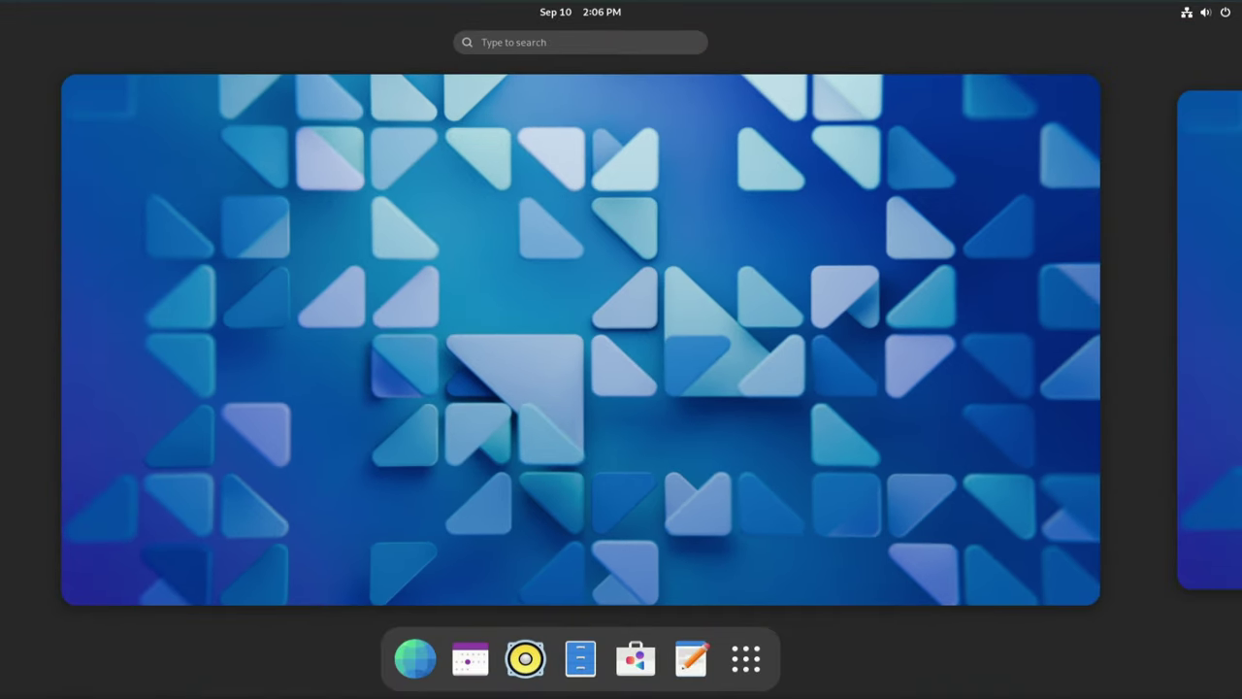
pyautogui.click(581, 659)
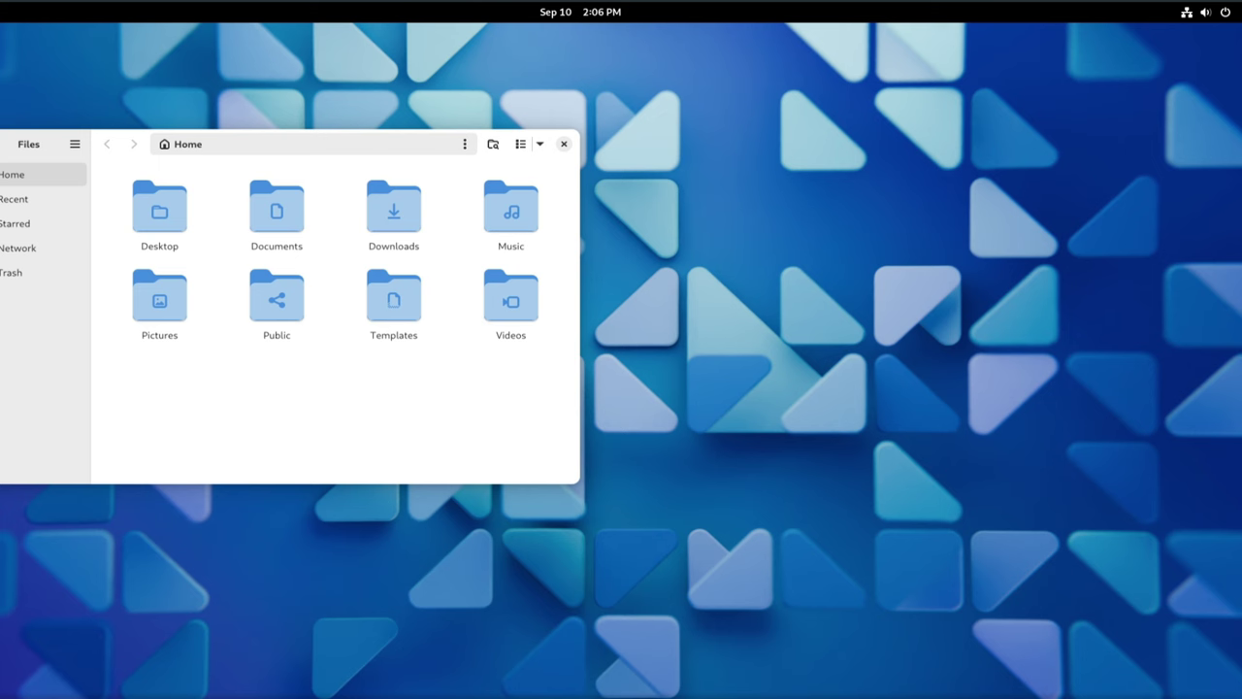
pyautogui.moveTo(44, 143); pyautogui.dragTo(369, 139)
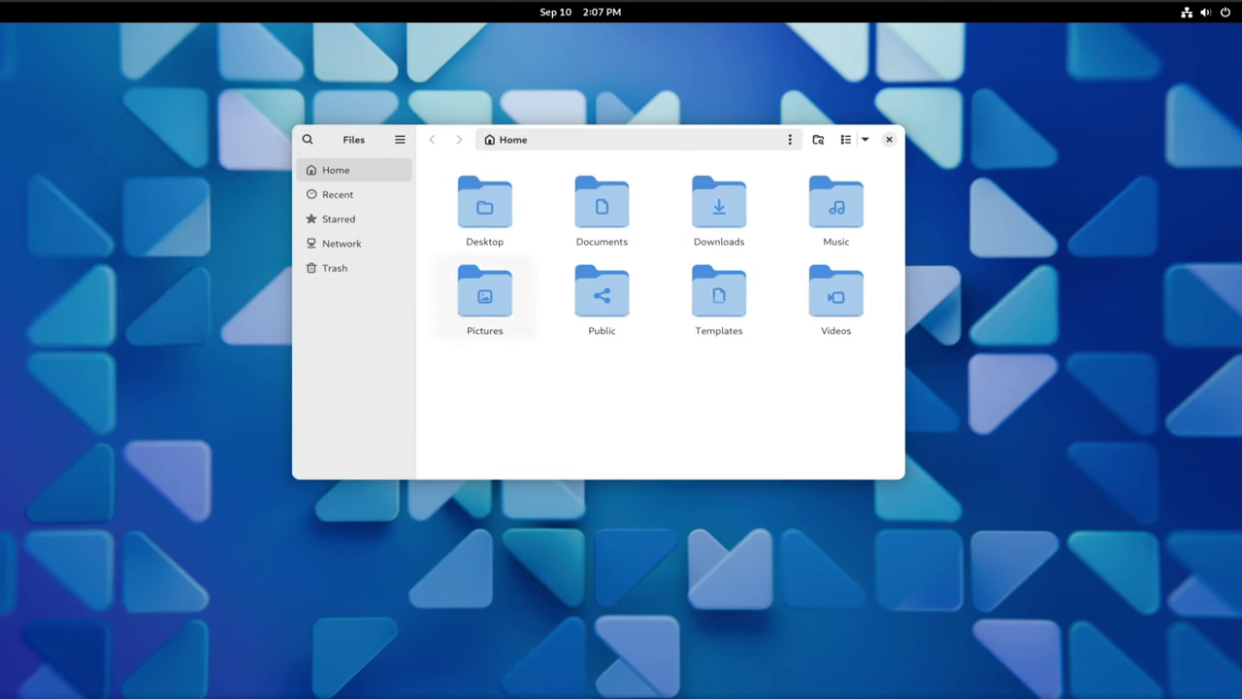
pyautogui.moveTo(905, 479); pyautogui.dragTo(1028, 554)
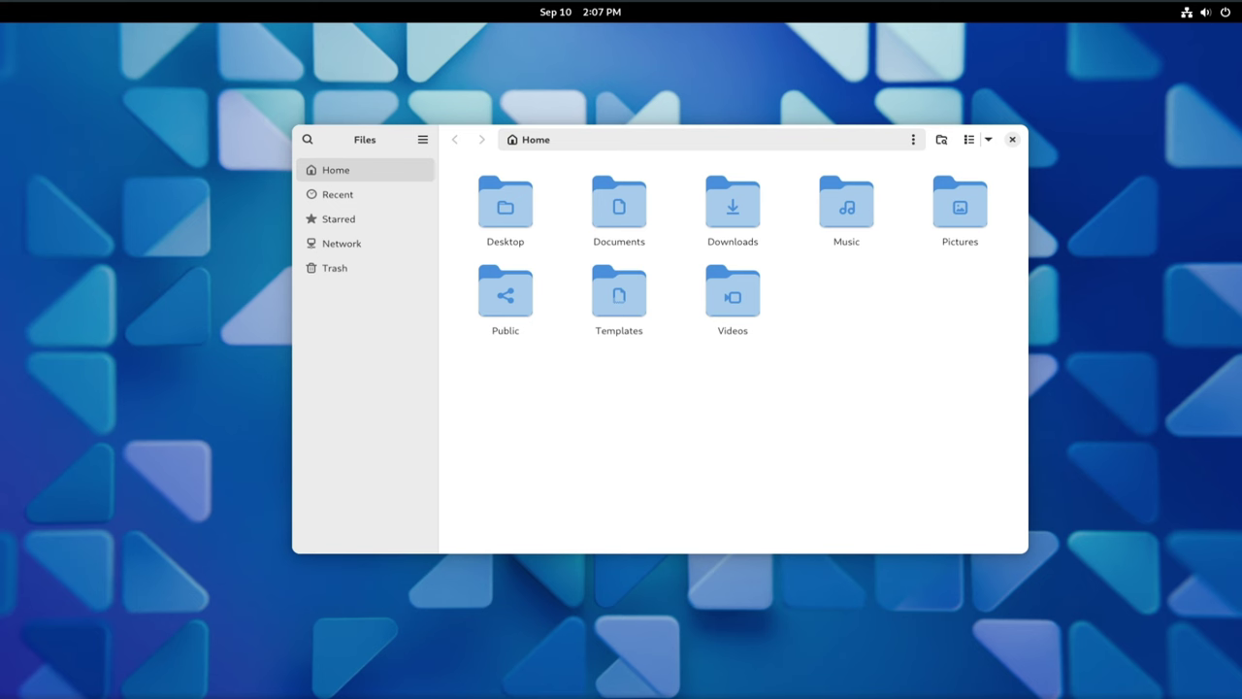
# View the properties of the Home folder and close them.
pyautogui.press('Tab')
pyautogui.click(913, 138)
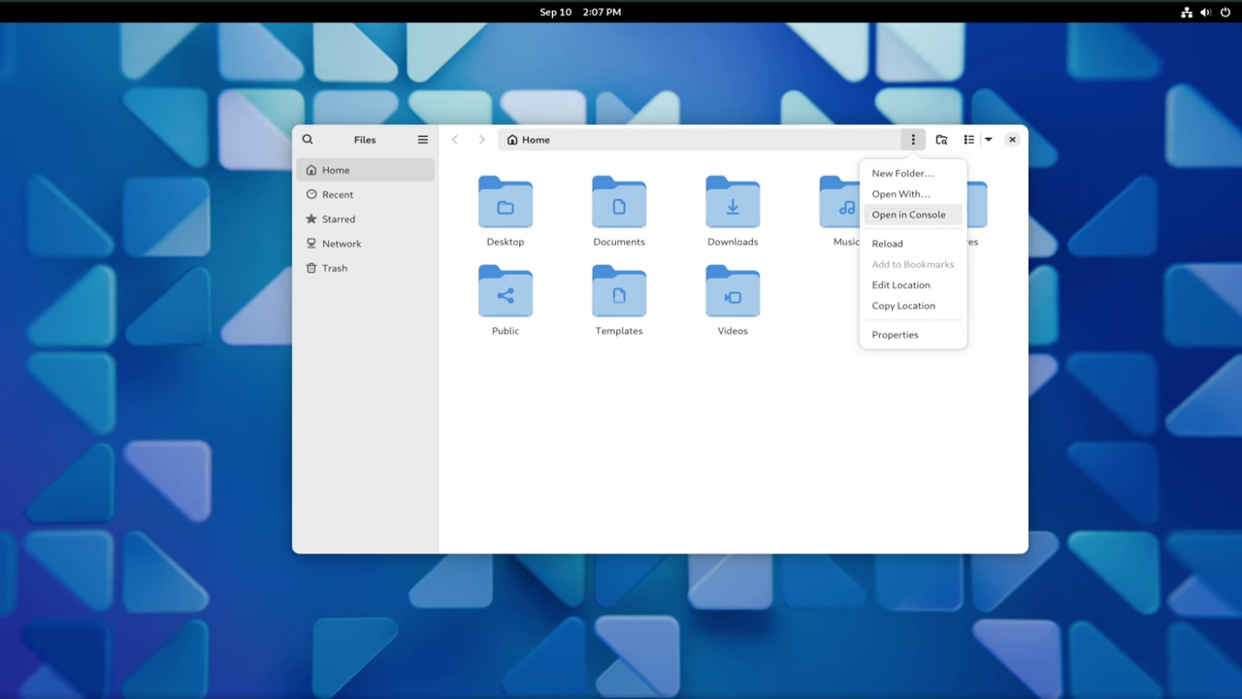
pyautogui.press('Return')
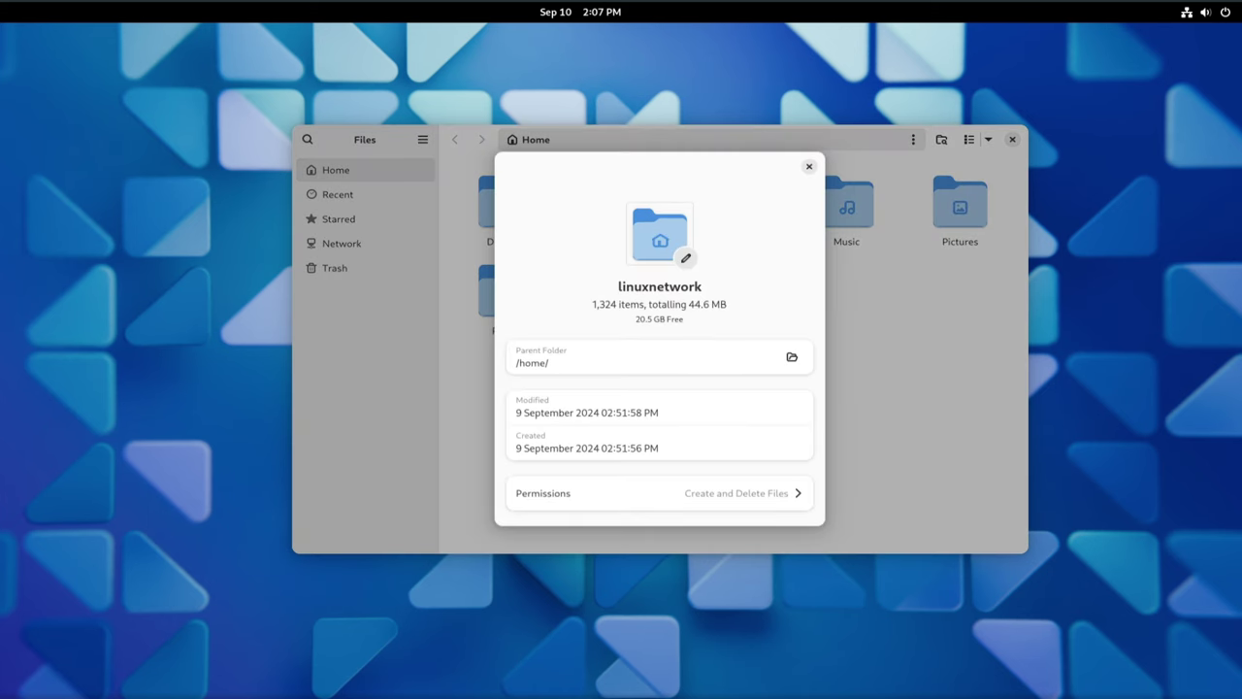
pyautogui.click(809, 166)
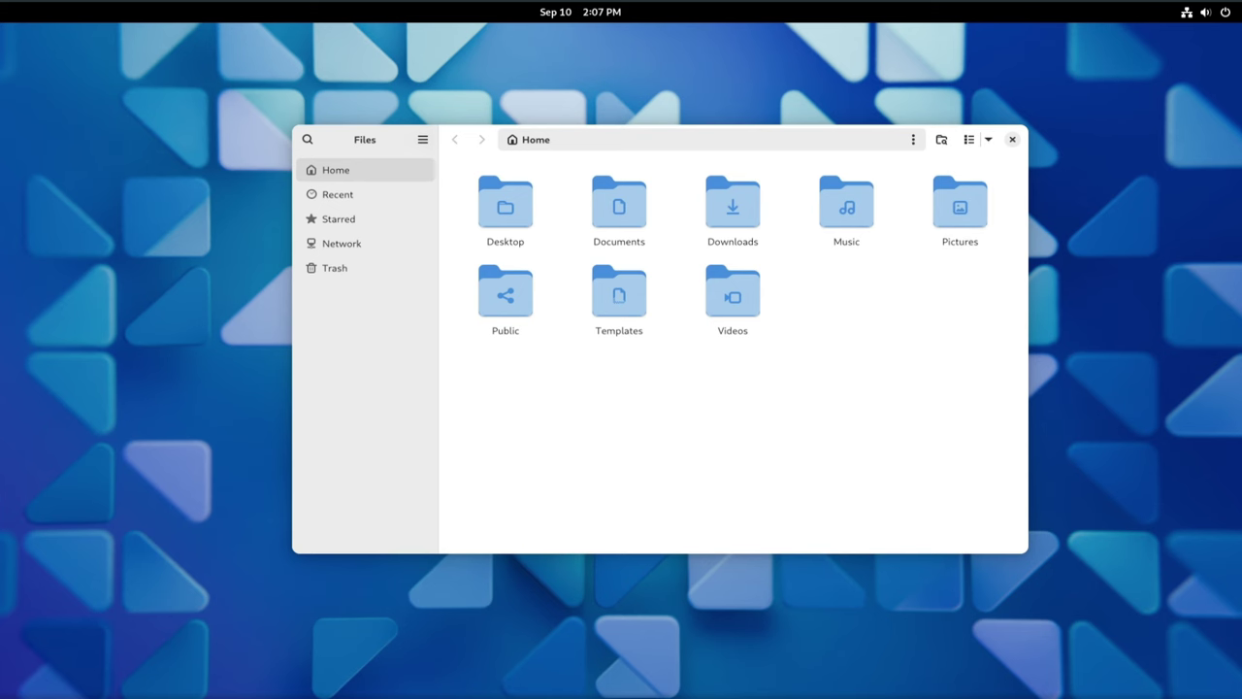
# Open the About information of the file manager.
pyautogui.press('F10')
pyautogui.press('Up')
pyautogui.press('Return')
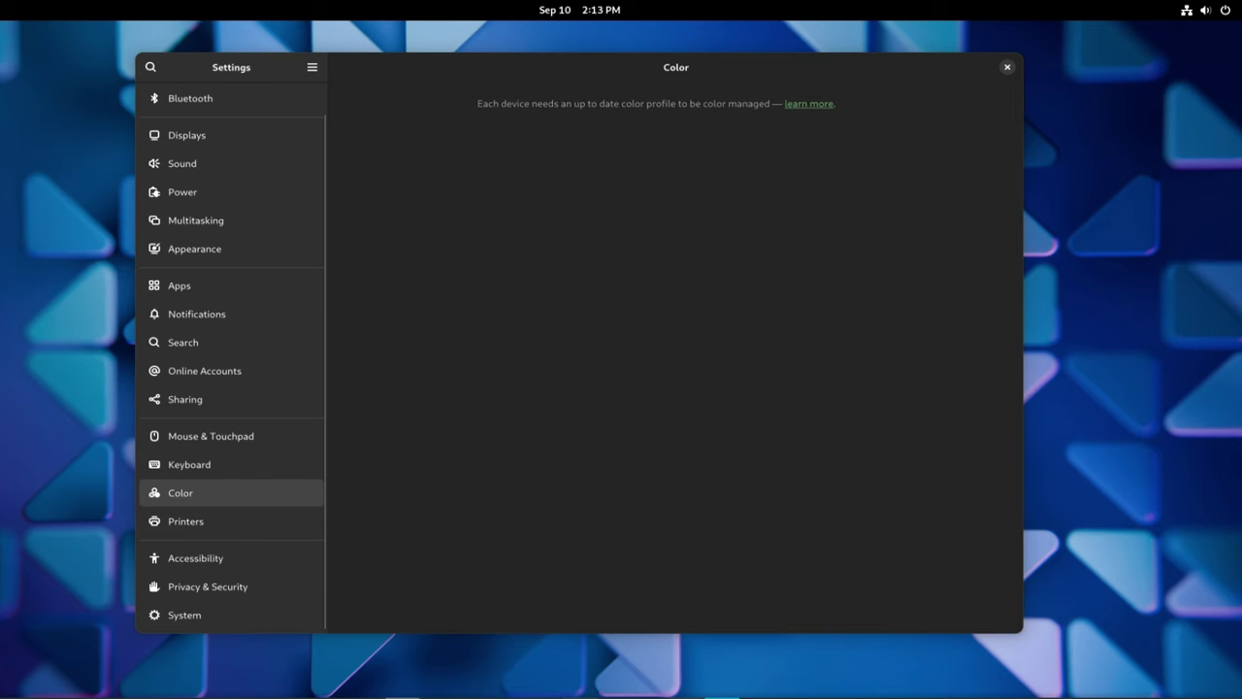
# Open the help article linked from the Color settings and read why color management is important.
pyautogui.click(809, 104)
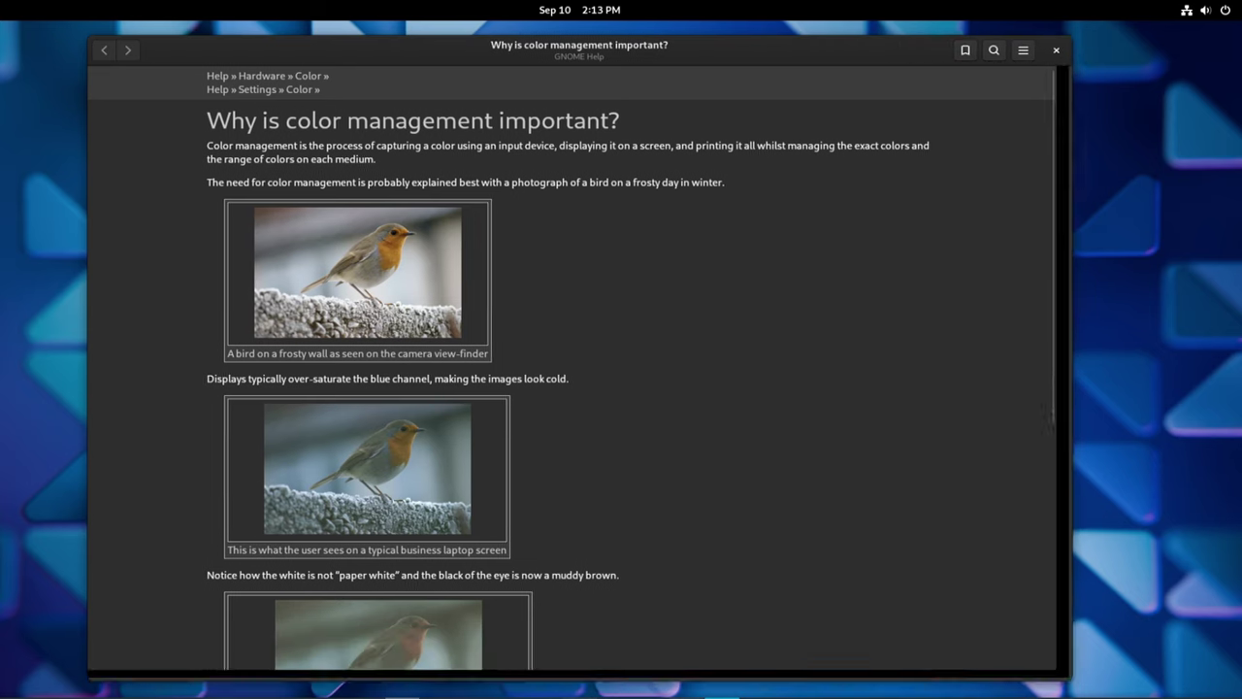
pyautogui.scroll(-2, 588, 378)
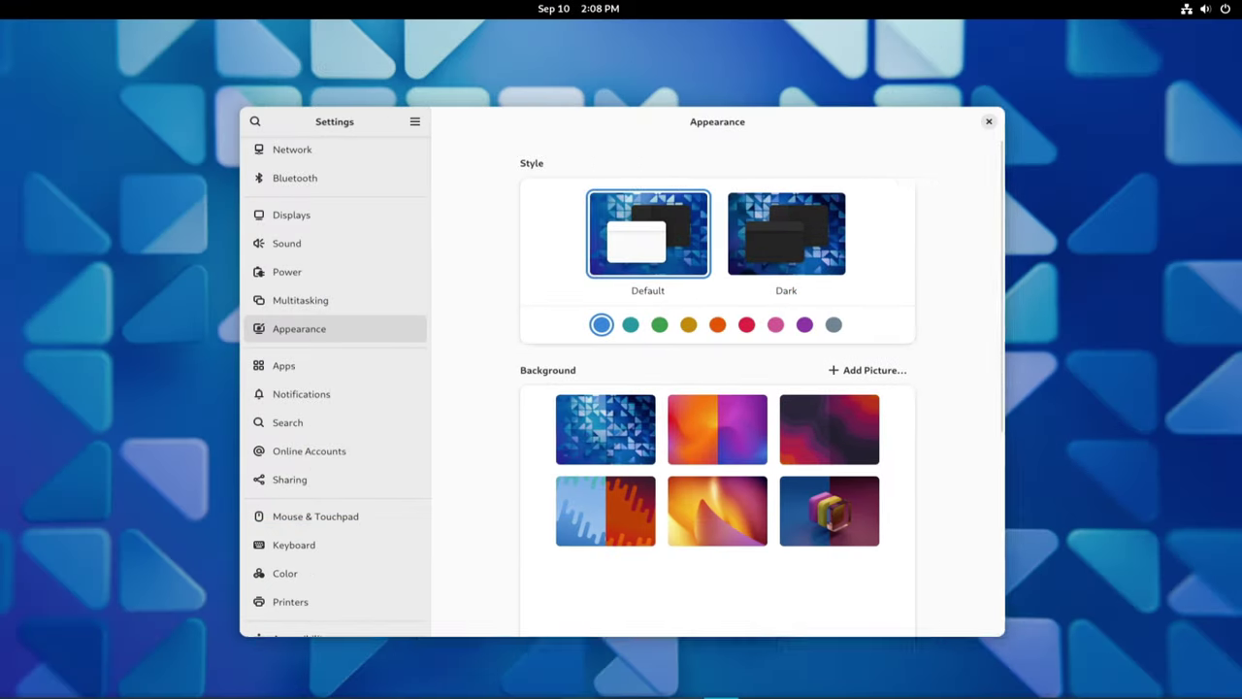
# Move the Settings window up on the desktop and switch the appearance style to Dark.
pyautogui.moveTo(781, 121); pyautogui.dragTo(649, 59)
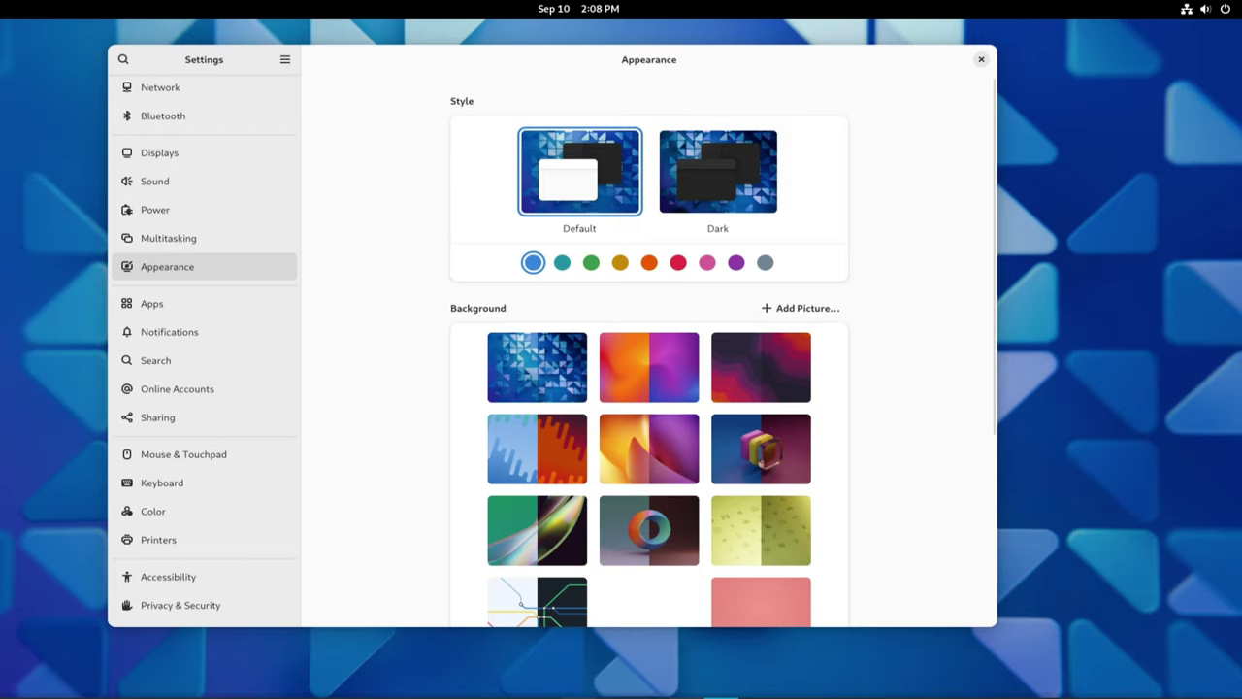
pyautogui.click(718, 173)
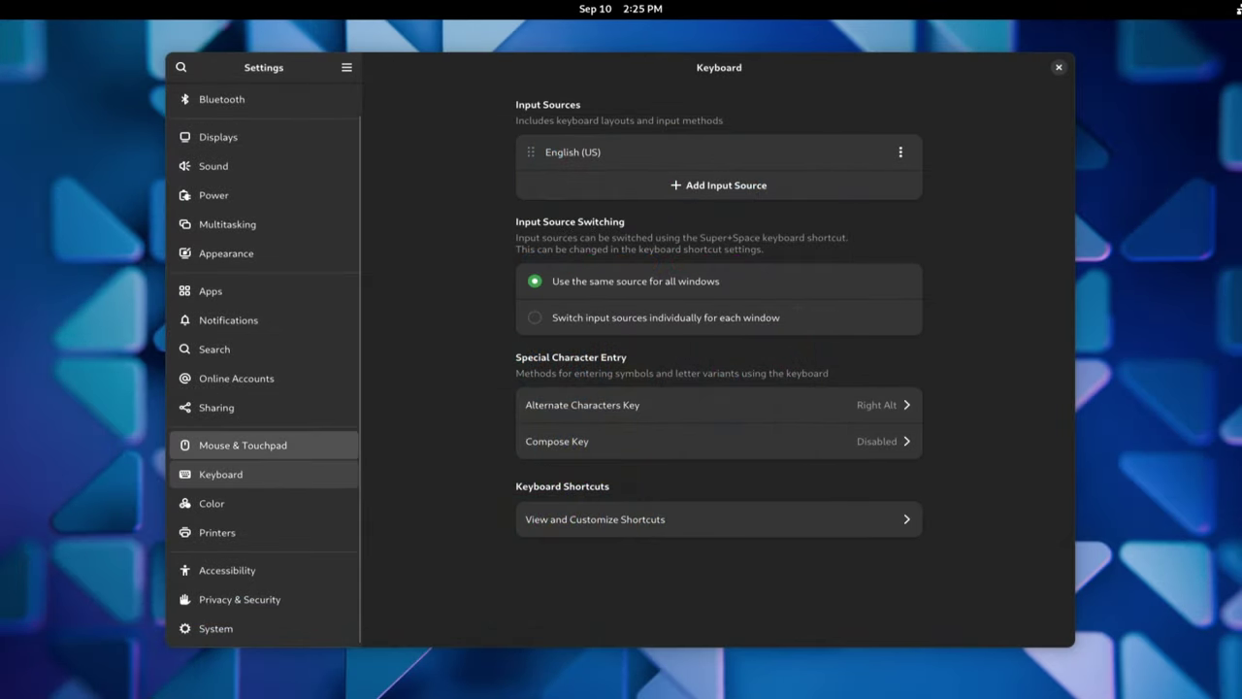
# In the Mouse & Touchpad settings, try Right as the primary button and restore it to Left.
pyautogui.click(244, 446)
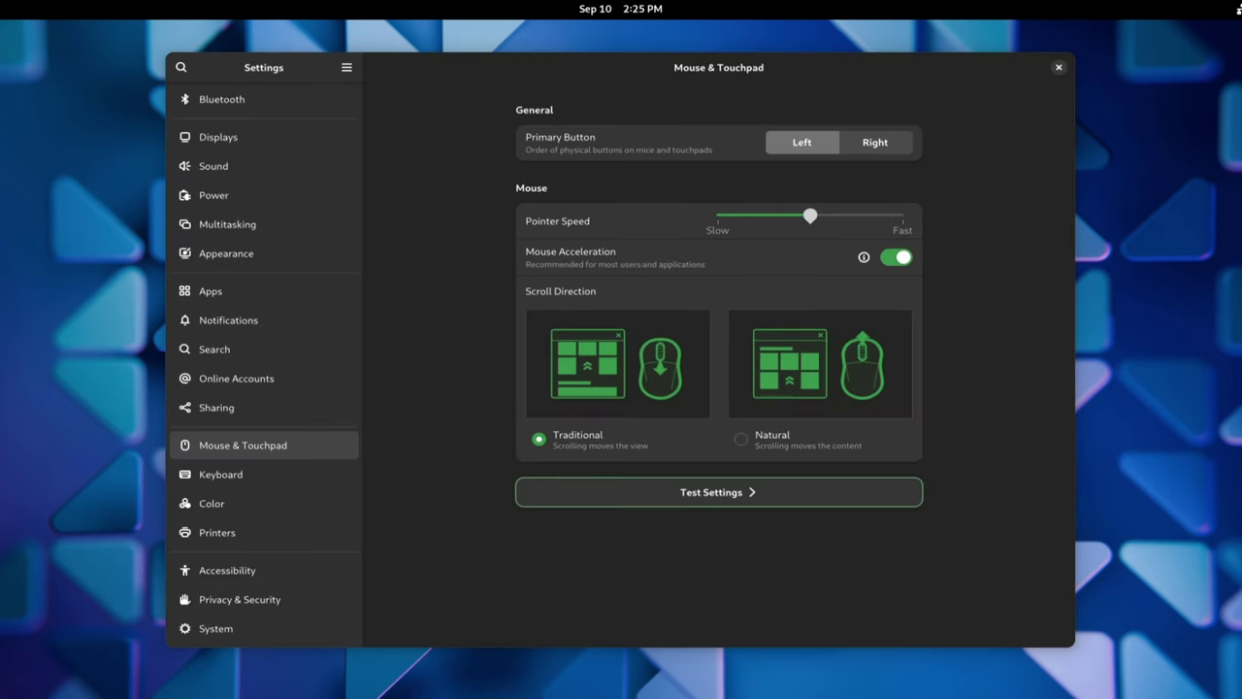
pyautogui.click(876, 143)
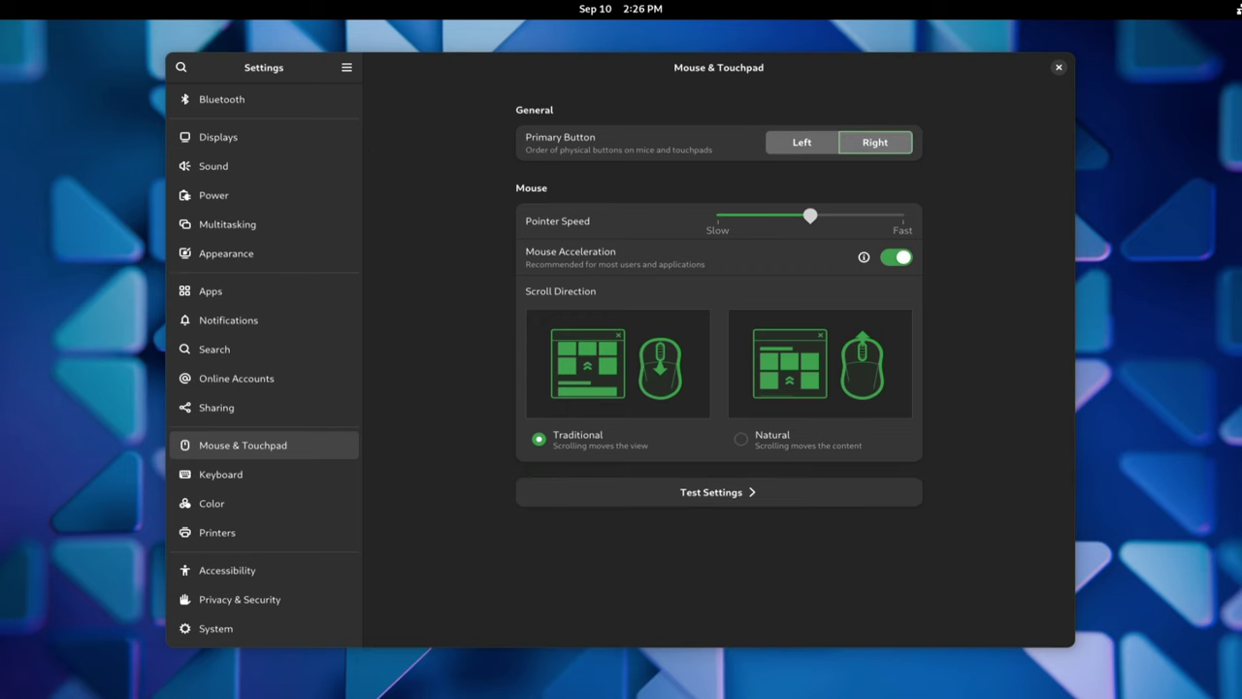
pyautogui.click(801, 143)
# Lower the mouse pointer speed almost to the Slow end.
pyautogui.press('Tab')
pyautogui.press('Left')
pyautogui.press('Left')
pyautogui.press('Left')
pyautogui.press('Left')
pyautogui.press('Left')
pyautogui.press('Left')
pyautogui.press('Left')
pyautogui.press('Left')
pyautogui.press('Left')
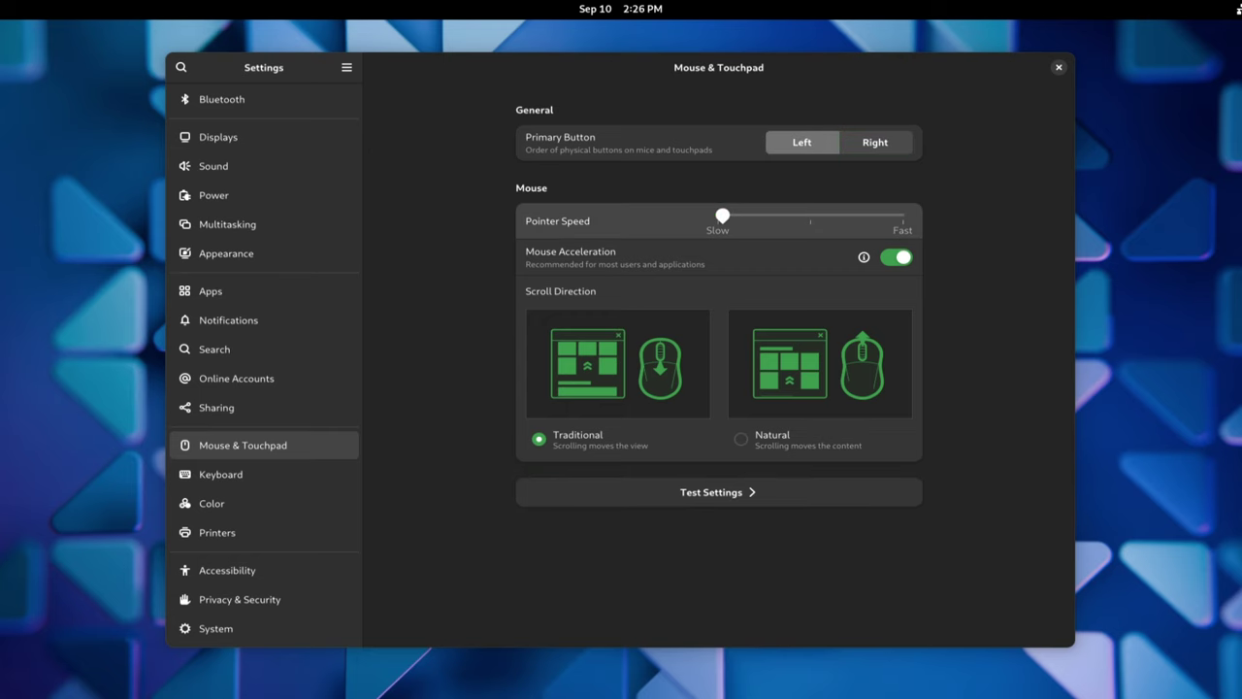
# Raise the mouse pointer speed from the Slow end back toward the middle.
pyautogui.press('Right')
pyautogui.press('Right')
pyautogui.press('Right')
pyautogui.press('Right')
pyautogui.press('Right')
pyautogui.press('Right')
pyautogui.press('Right')
pyautogui.press('Right')
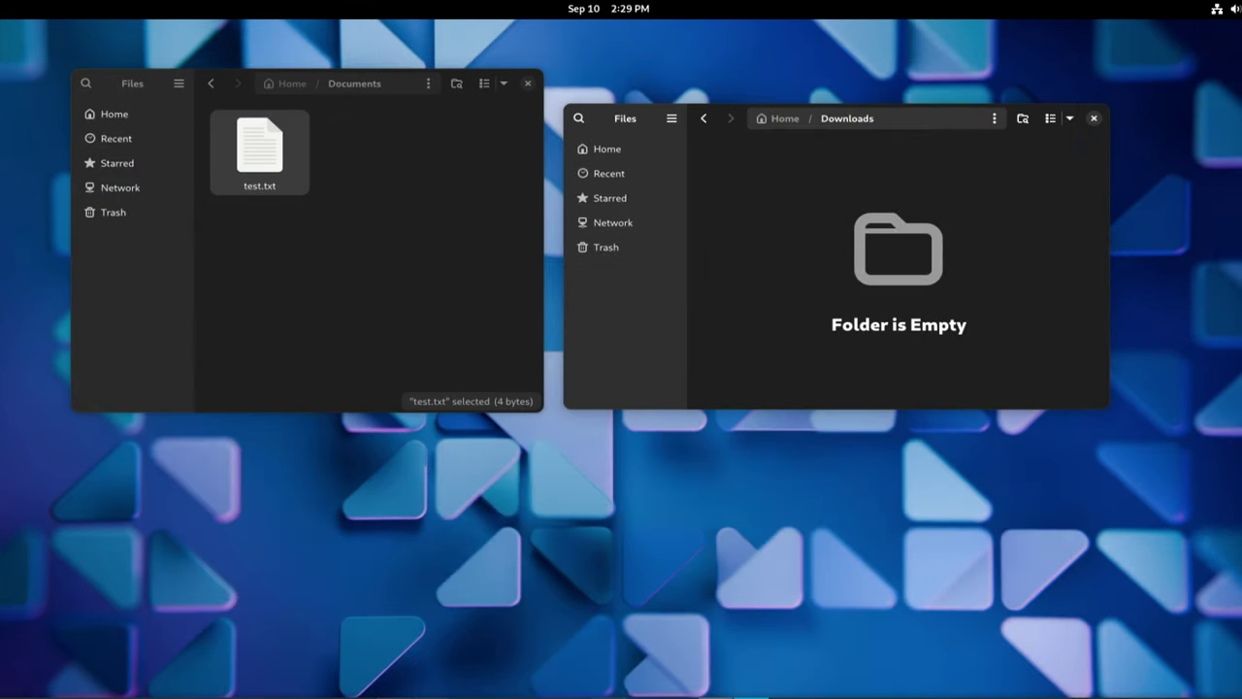
# Move test.txt repeatedly between the Documents and Downloads windows, finishing with it in Downloads.
pyautogui.hotkey('alt', 'Tab')
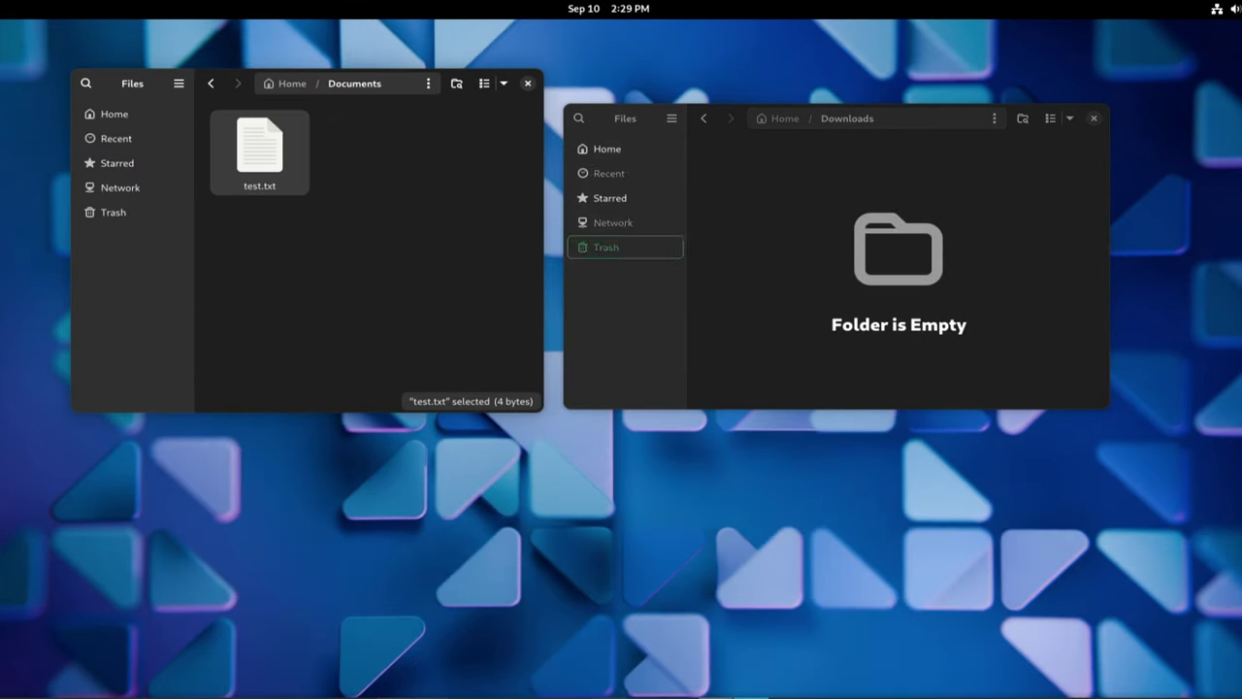
pyautogui.moveTo(259, 148); pyautogui.dragTo(898, 257)
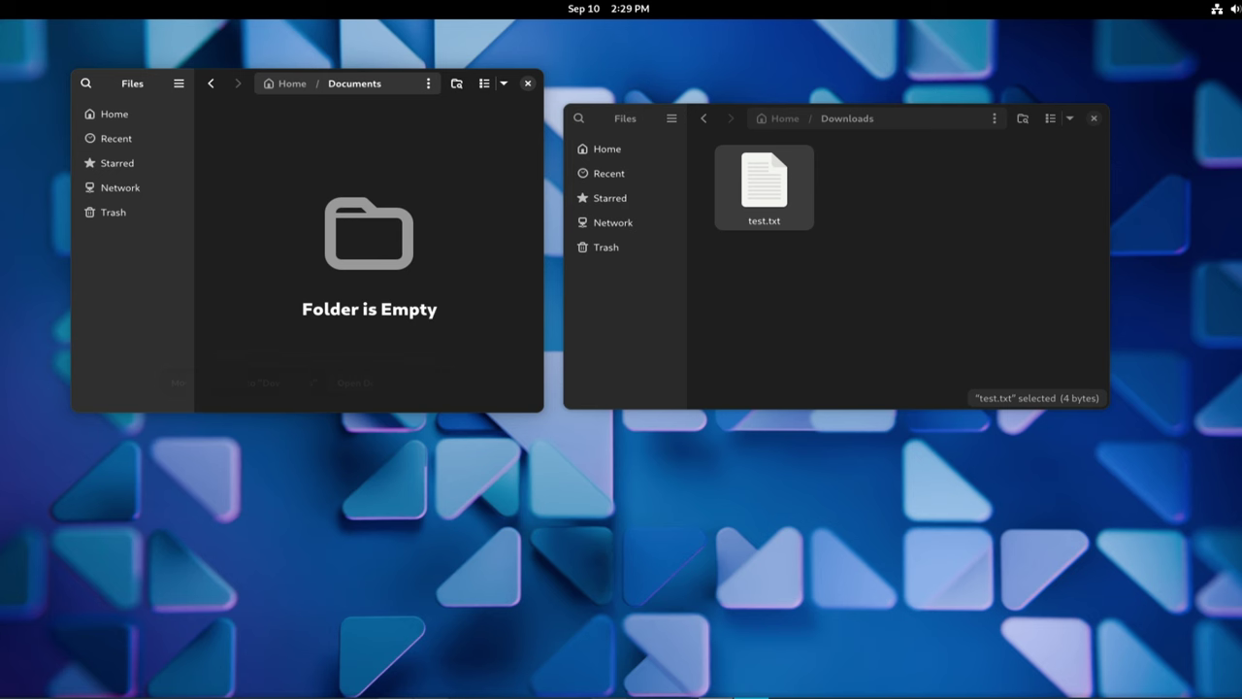
pyautogui.hotkey('alt', 'Tab')
pyautogui.press('F6')
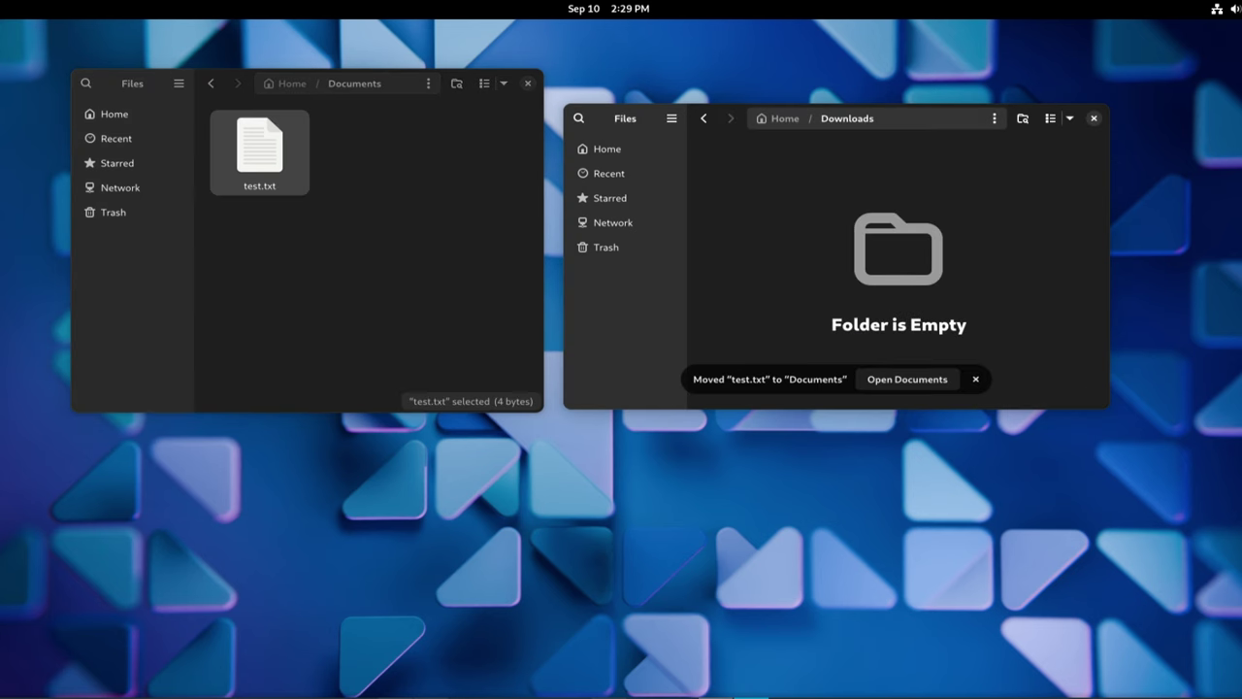
pyautogui.hotkey('alt', 'Tab')
pyautogui.moveTo(259, 150); pyautogui.dragTo(763, 185)
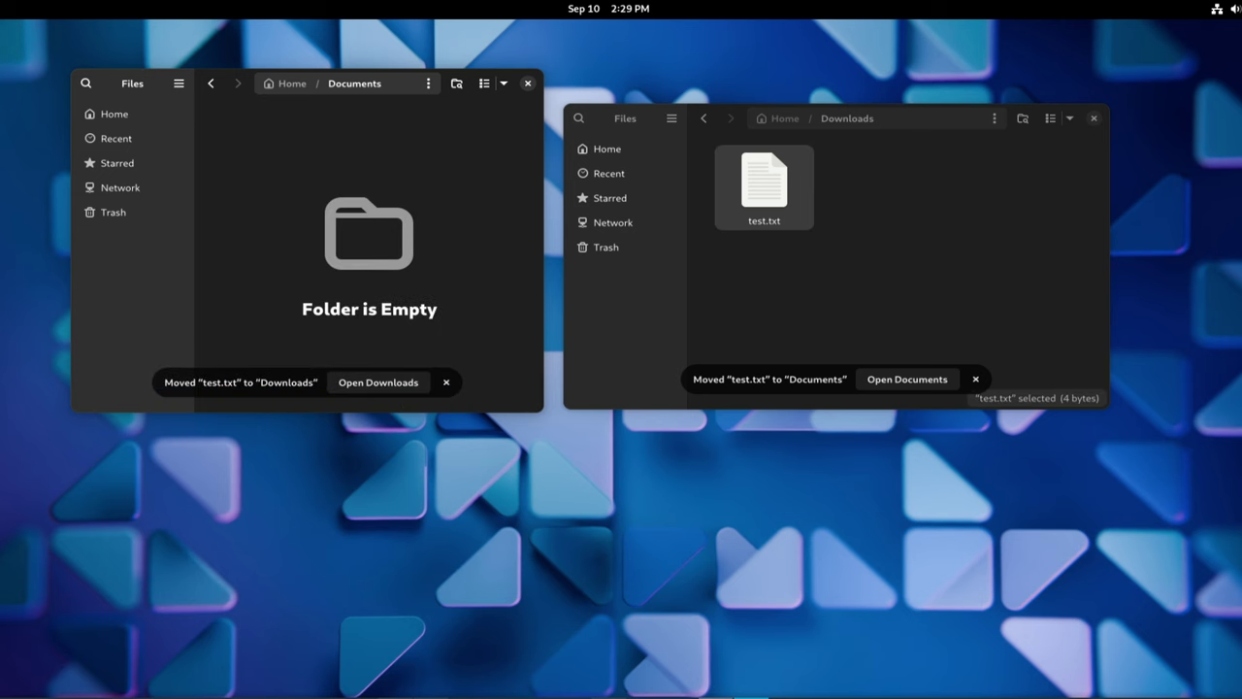
pyautogui.hotkey('alt', 'Tab')
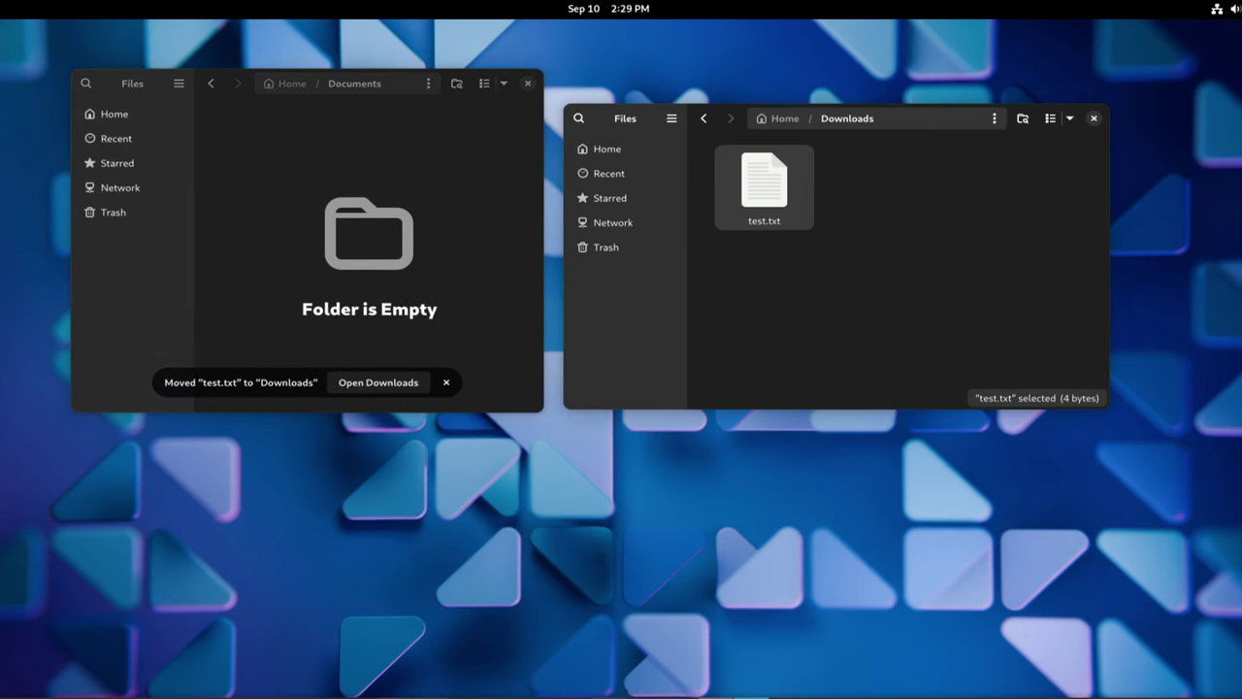
pyautogui.hotkey('ctrl', 'z')
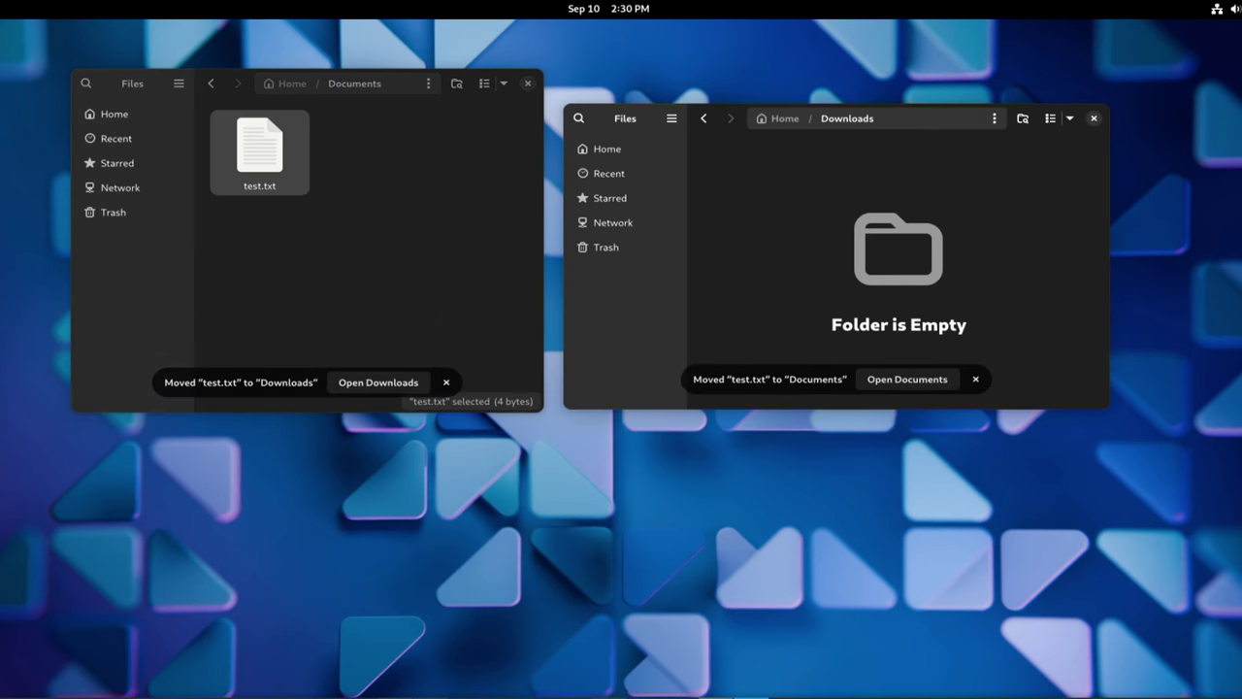
pyautogui.hotkey('alt', 'Tab')
pyautogui.hotkey('ctrl', 'shift', 'z')
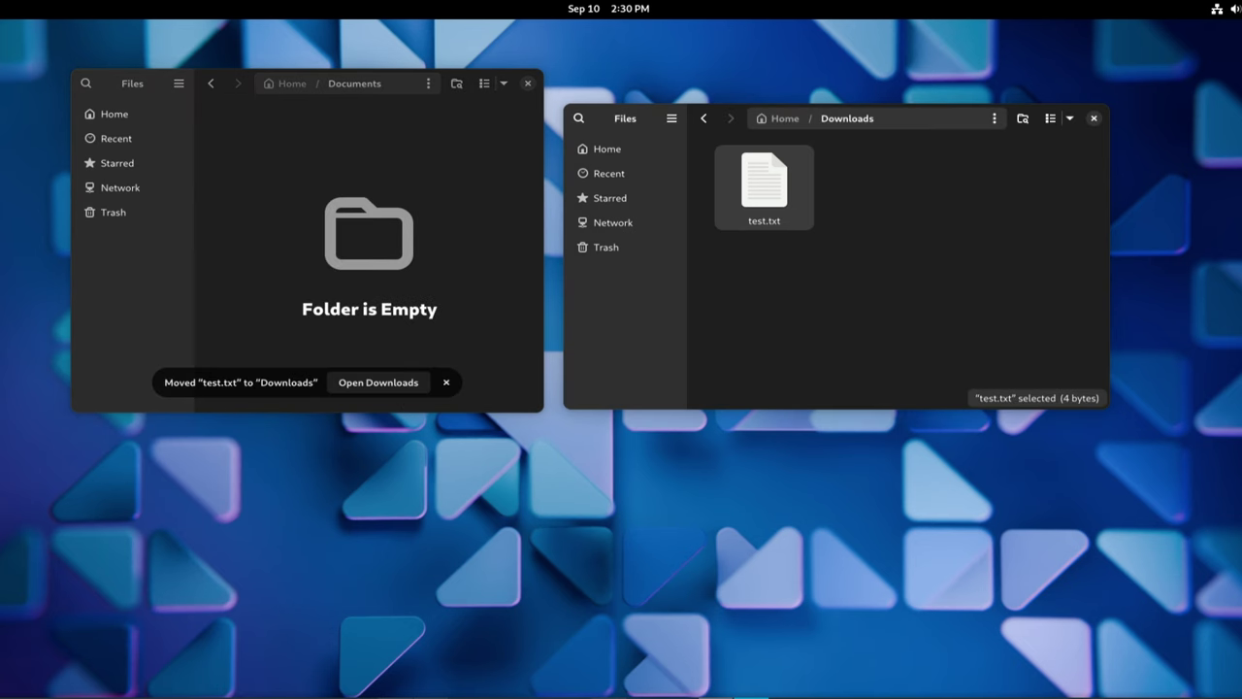
pyautogui.moveTo(763, 184); pyautogui.dragTo(388, 228)
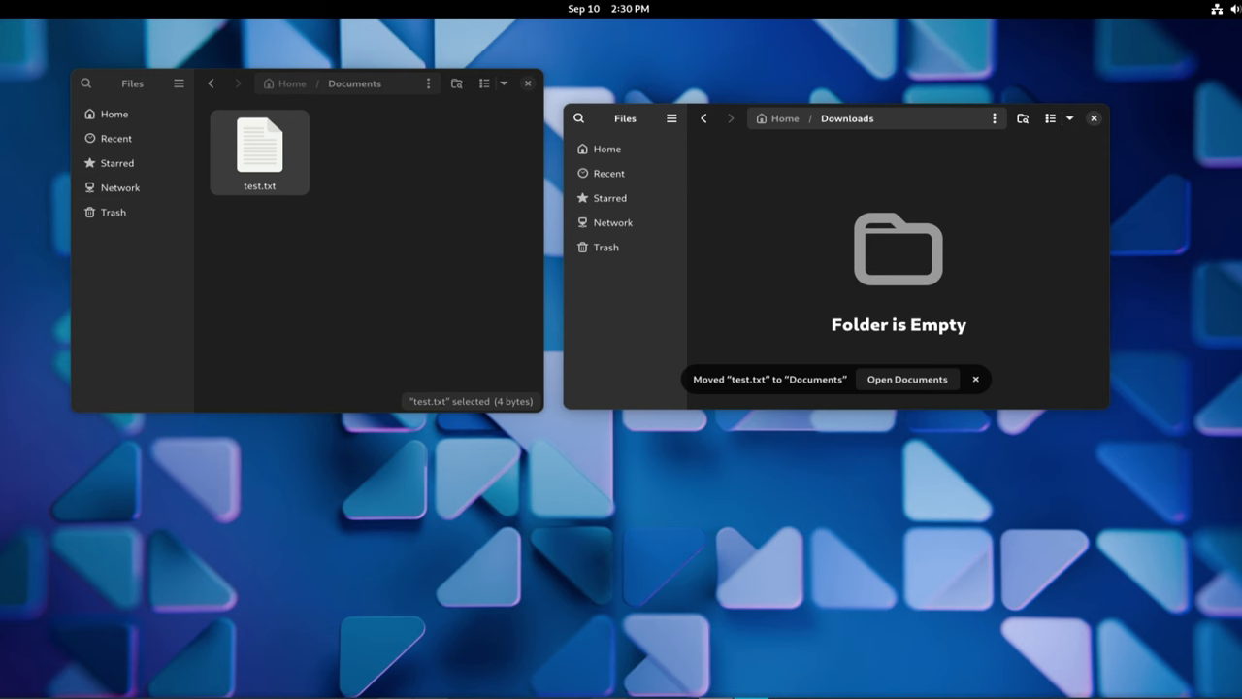
pyautogui.moveTo(259, 150); pyautogui.dragTo(854, 242)
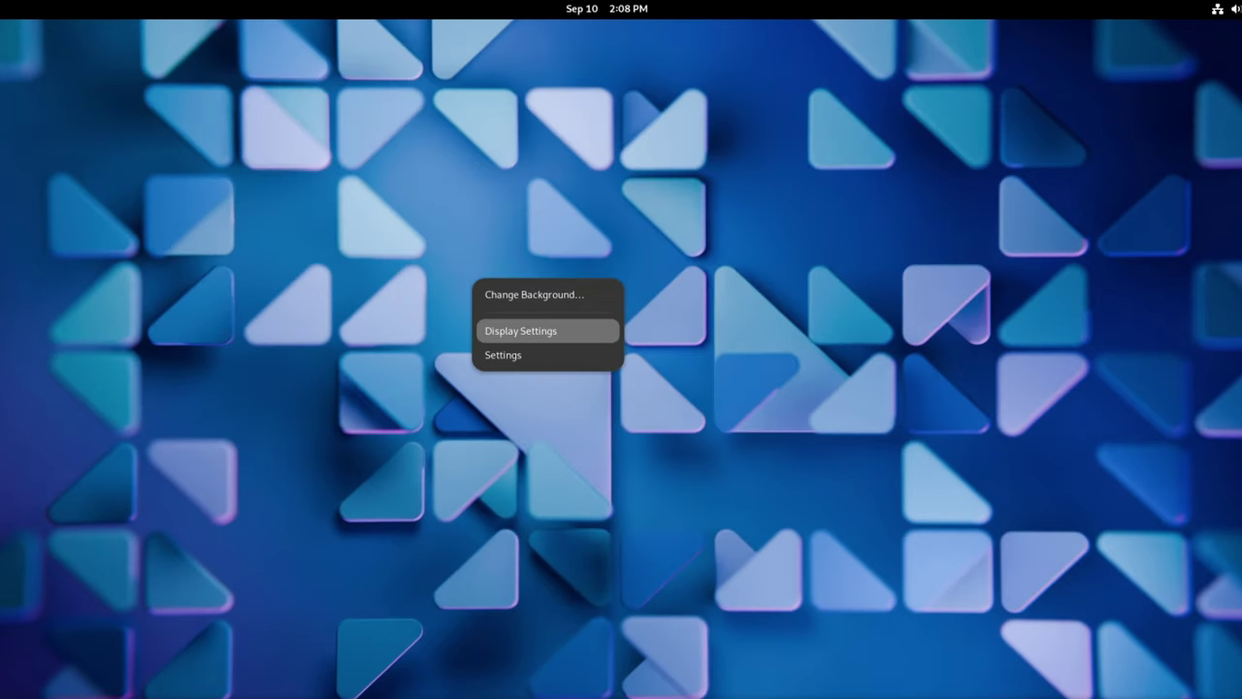
# Open the background settings from the desktop and shift the Settings window away from the quick settings area.
pyautogui.press('Up')
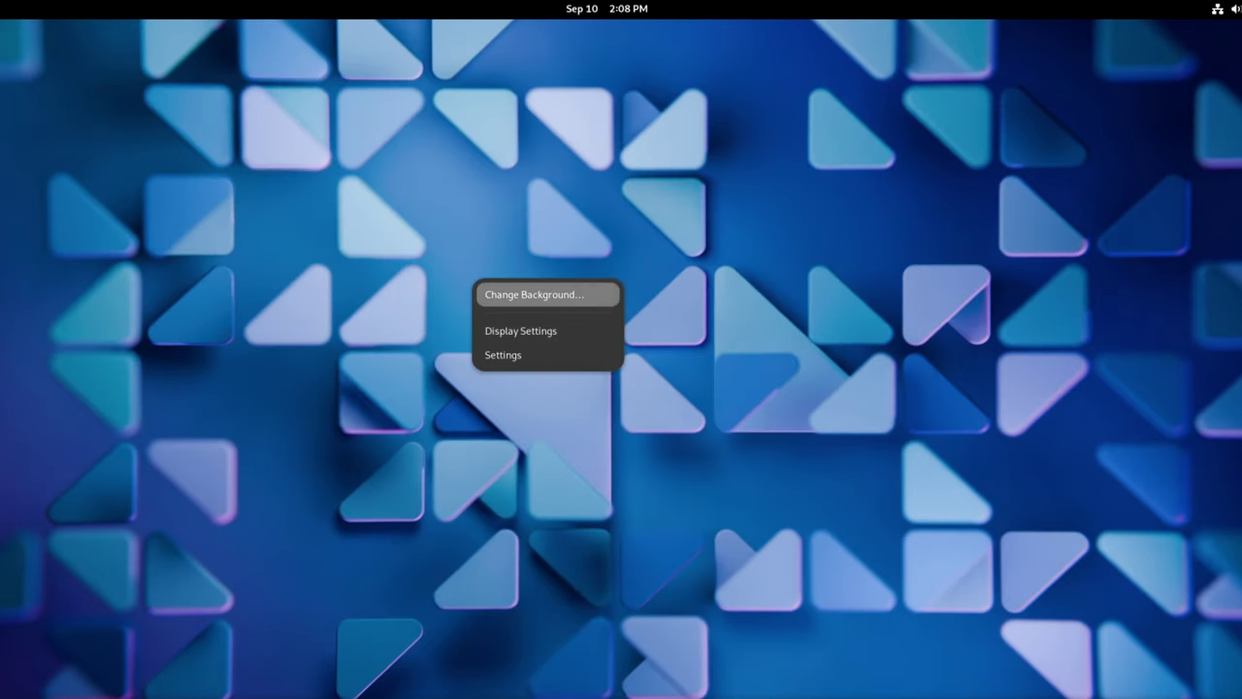
pyautogui.press('Return')
pyautogui.moveTo(703, 66); pyautogui.dragTo(543, 80)
# Set the accent color to red, checking the accent in the system quick settings before and after the change.
pyautogui.click(1224, 9)
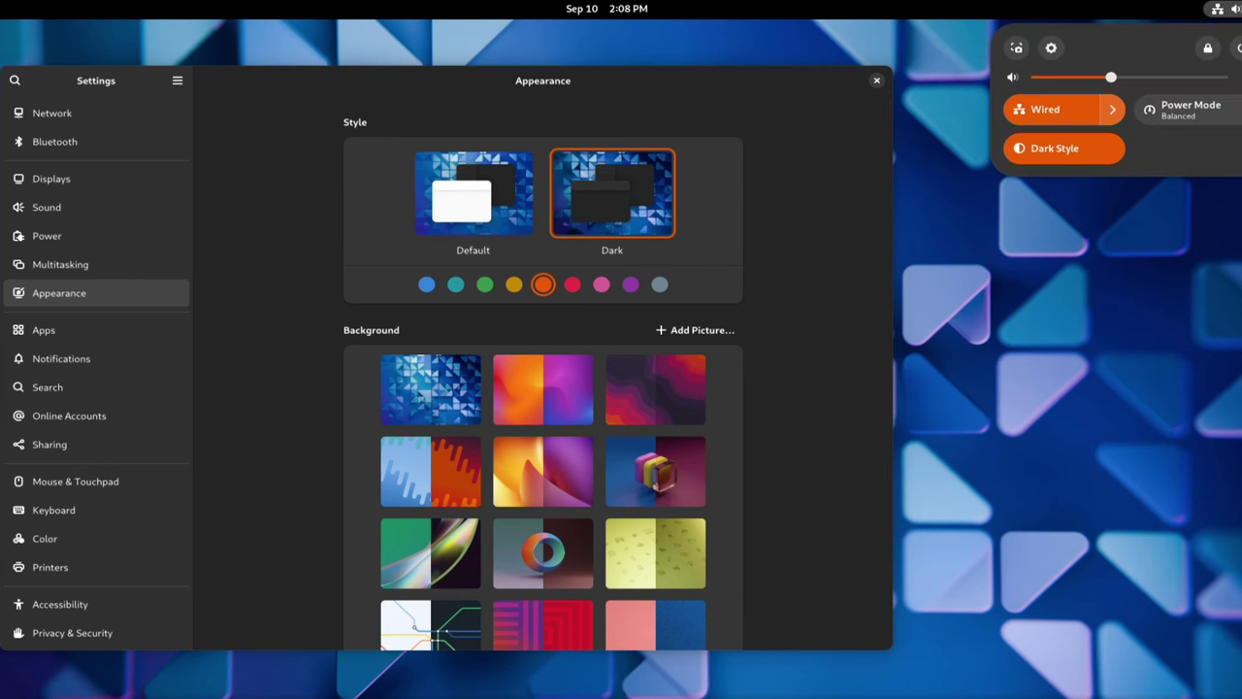
pyautogui.press('Escape')
pyautogui.click(572, 284)
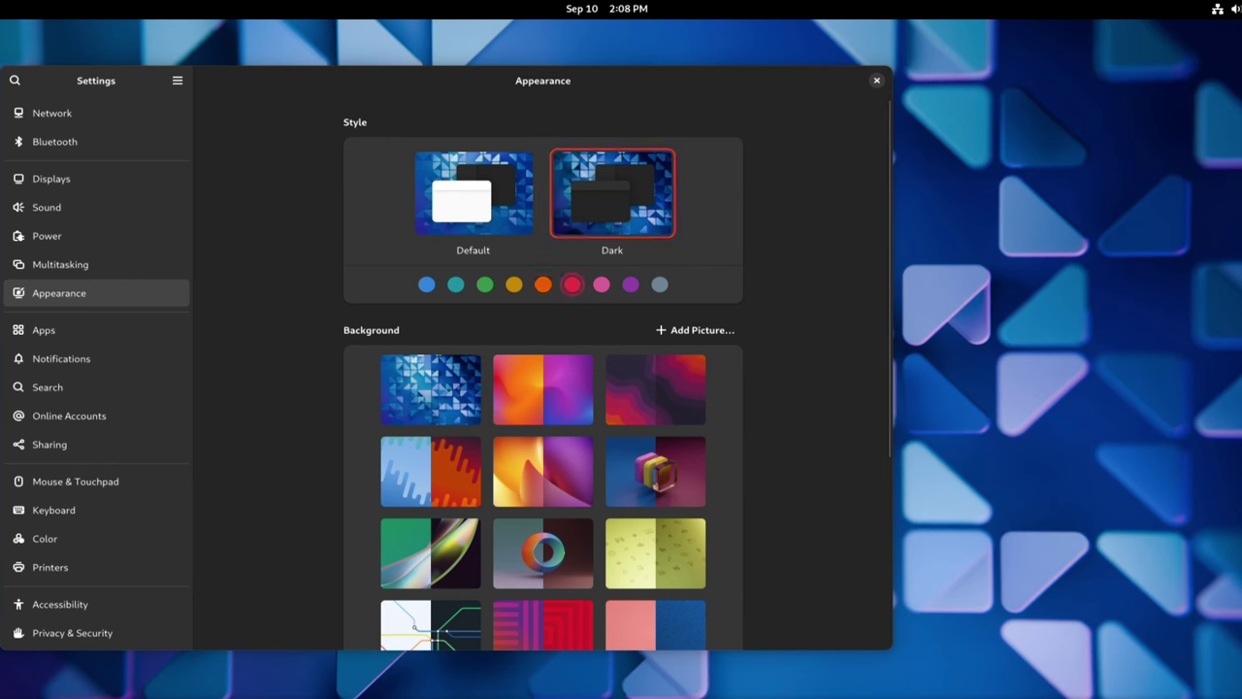
pyautogui.click(1225, 9)
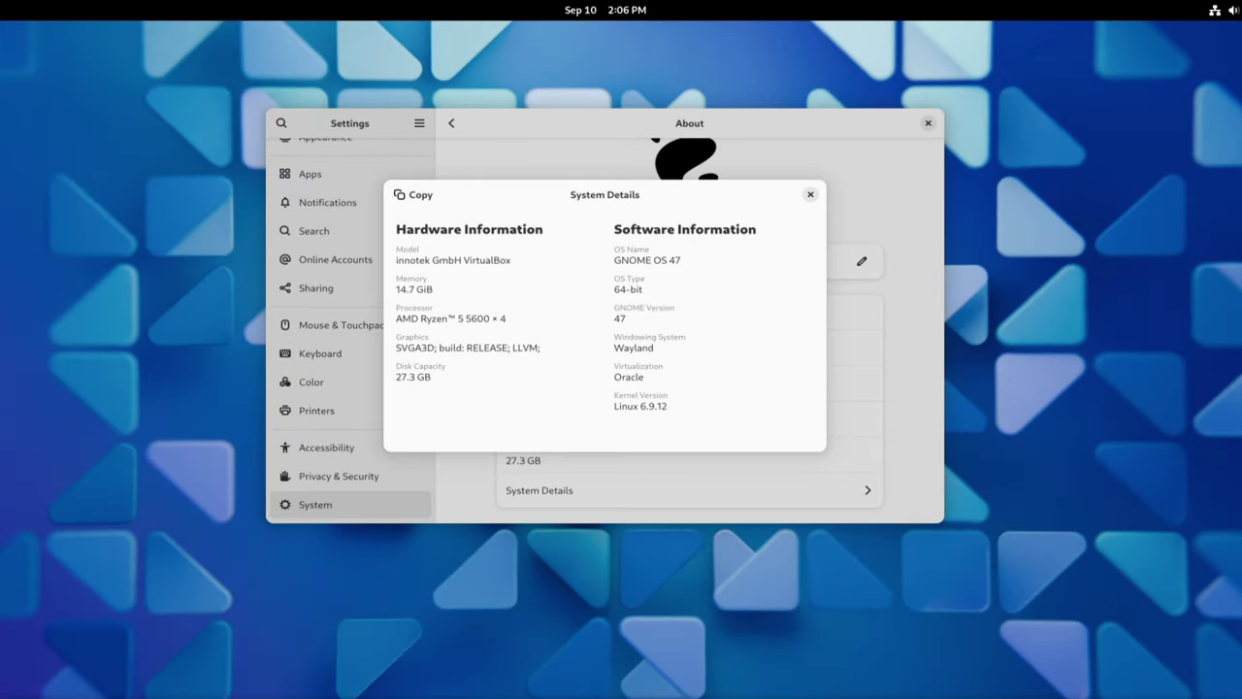
# Close the system details and the Settings window, and show the Activities overview.
pyautogui.press('Escape')
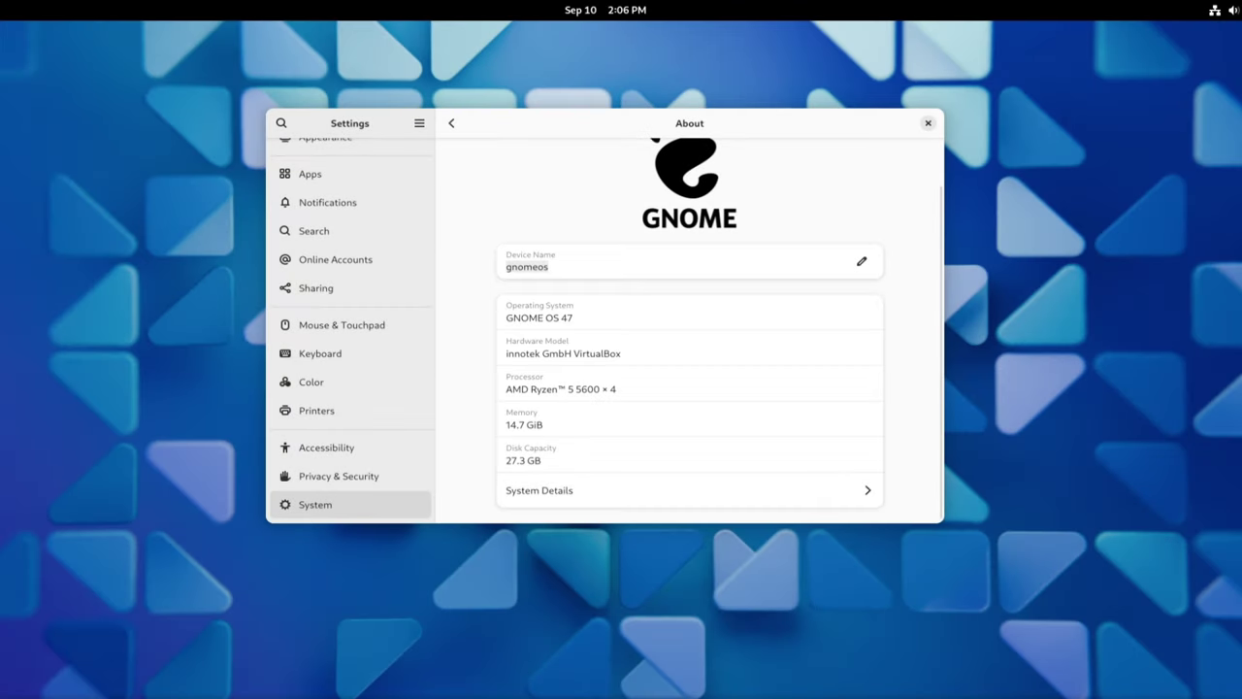
pyautogui.hotkey('alt', 'F4')
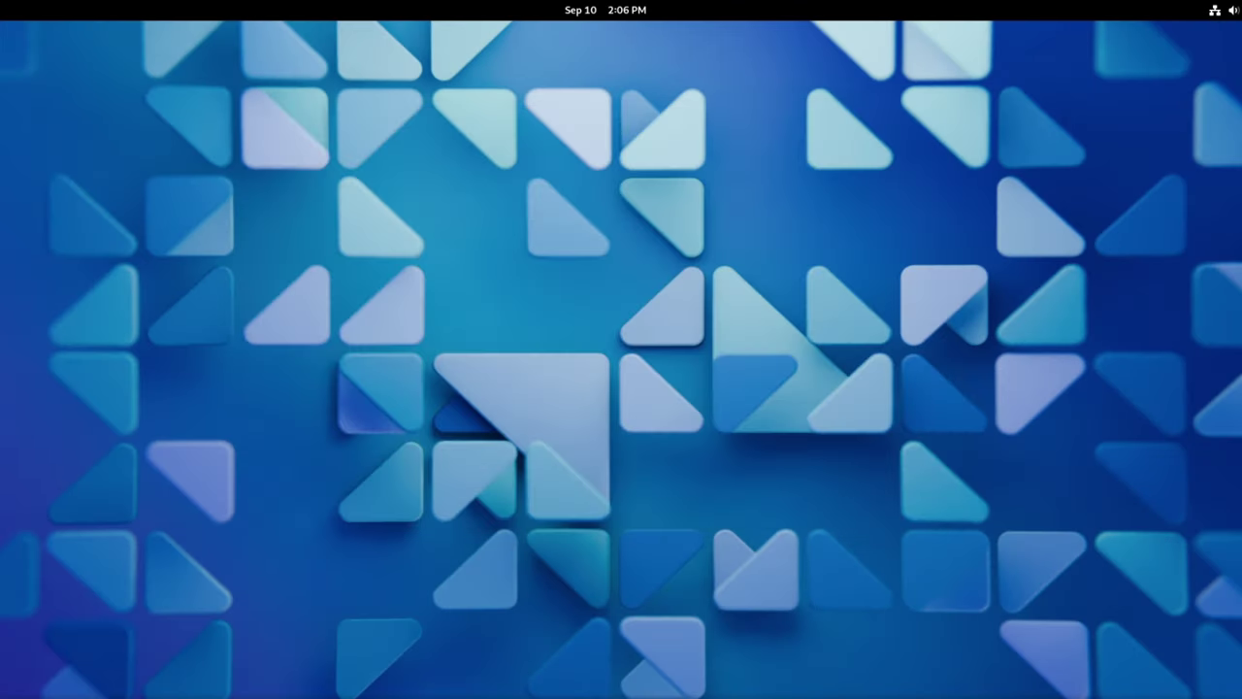
pyautogui.press('super')
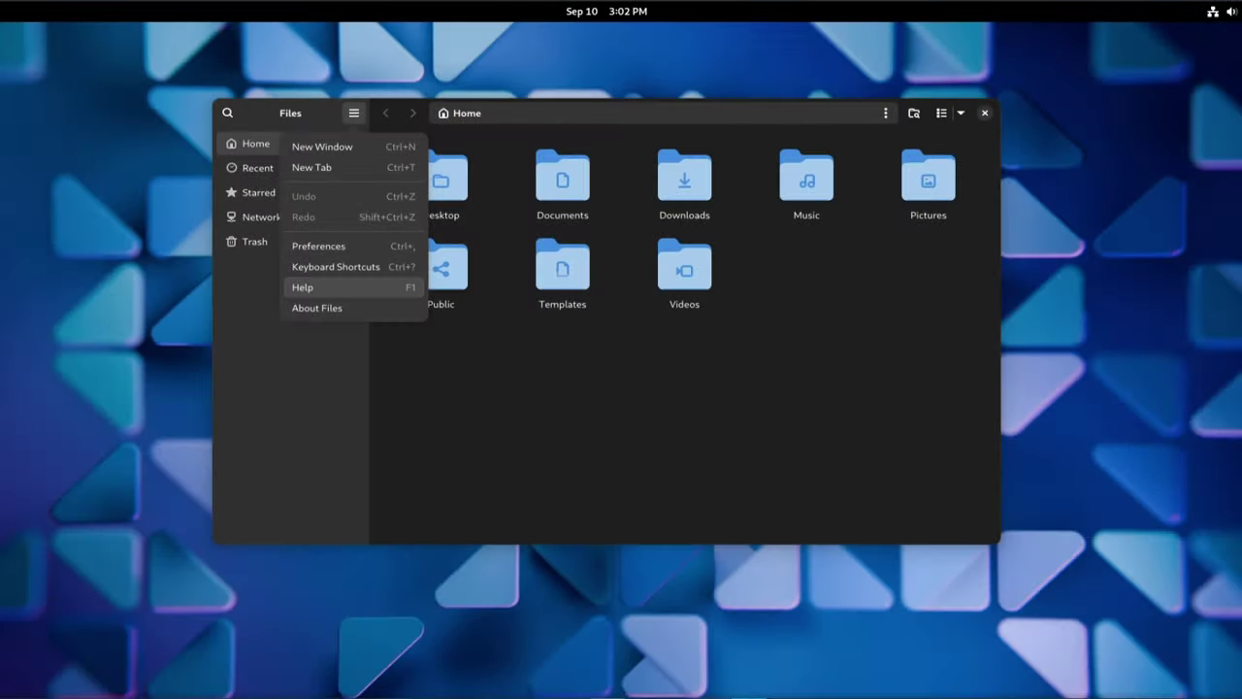
# View the version details of Files and the properties of the Home folder, closing each dialog after viewing.
pyautogui.click(317, 308)
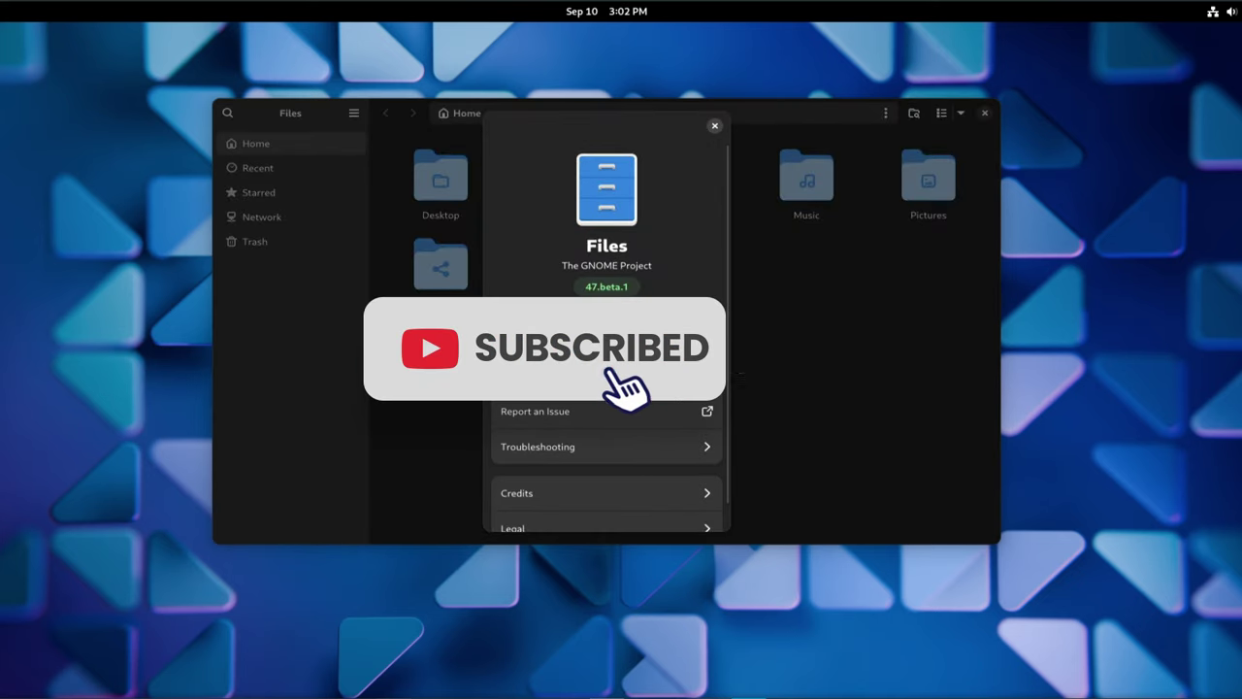
pyautogui.press('Escape')
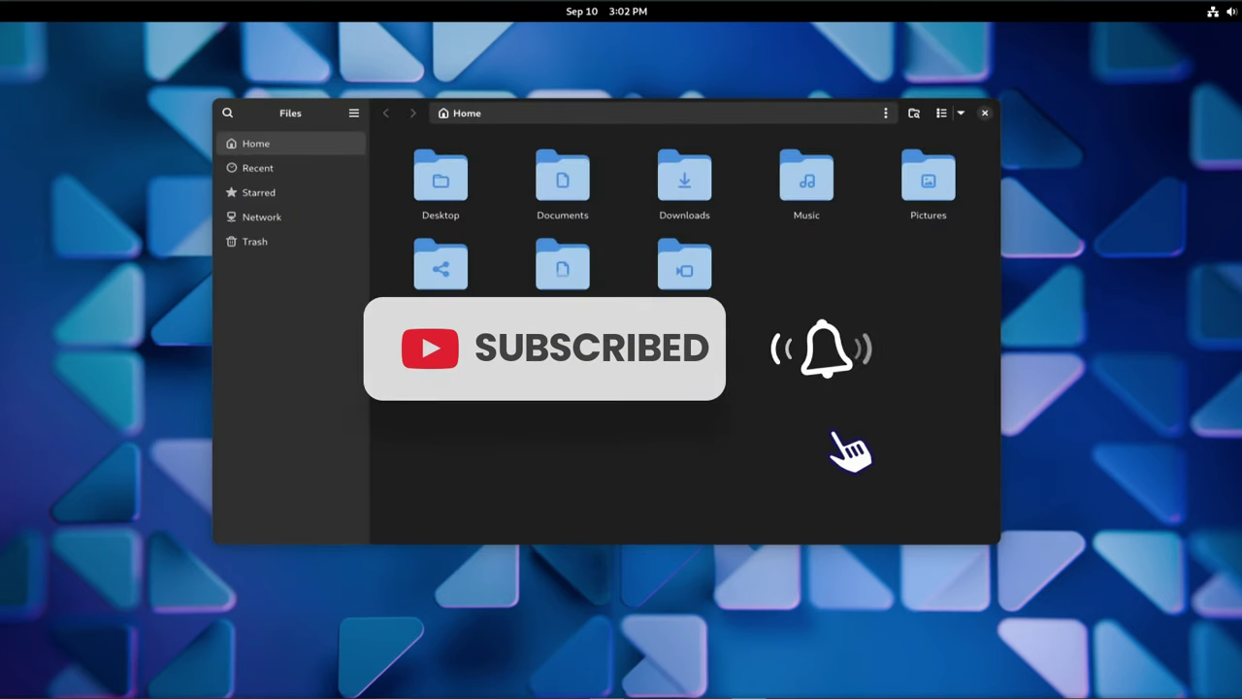
pyautogui.click(885, 113)
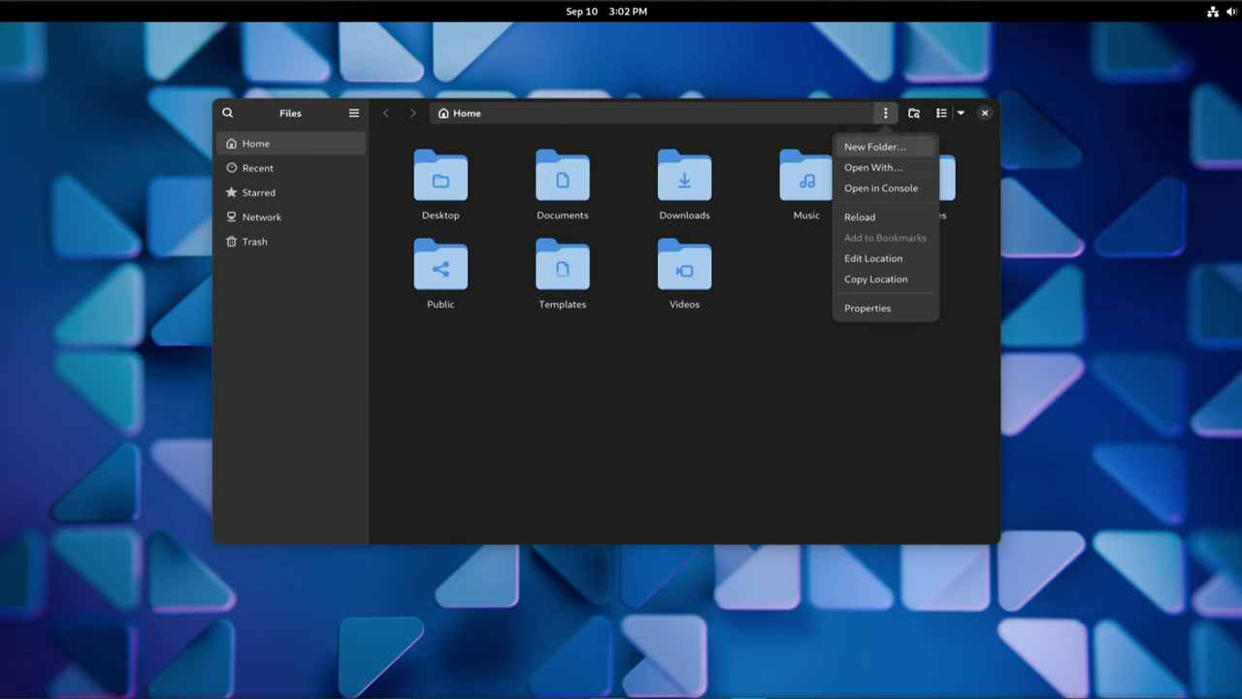
pyautogui.click(868, 308)
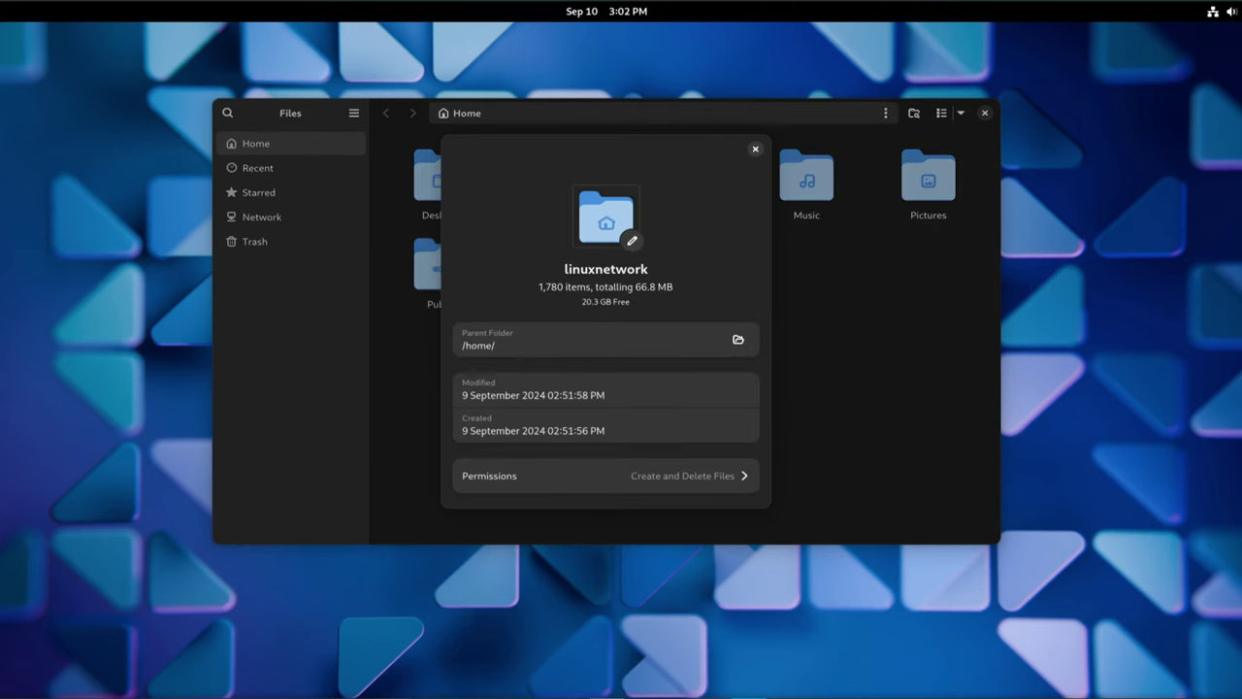
pyautogui.click(755, 148)
# Open the Files preferences and review the available settings, including the choices for the first grid view caption.
pyautogui.click(353, 112)
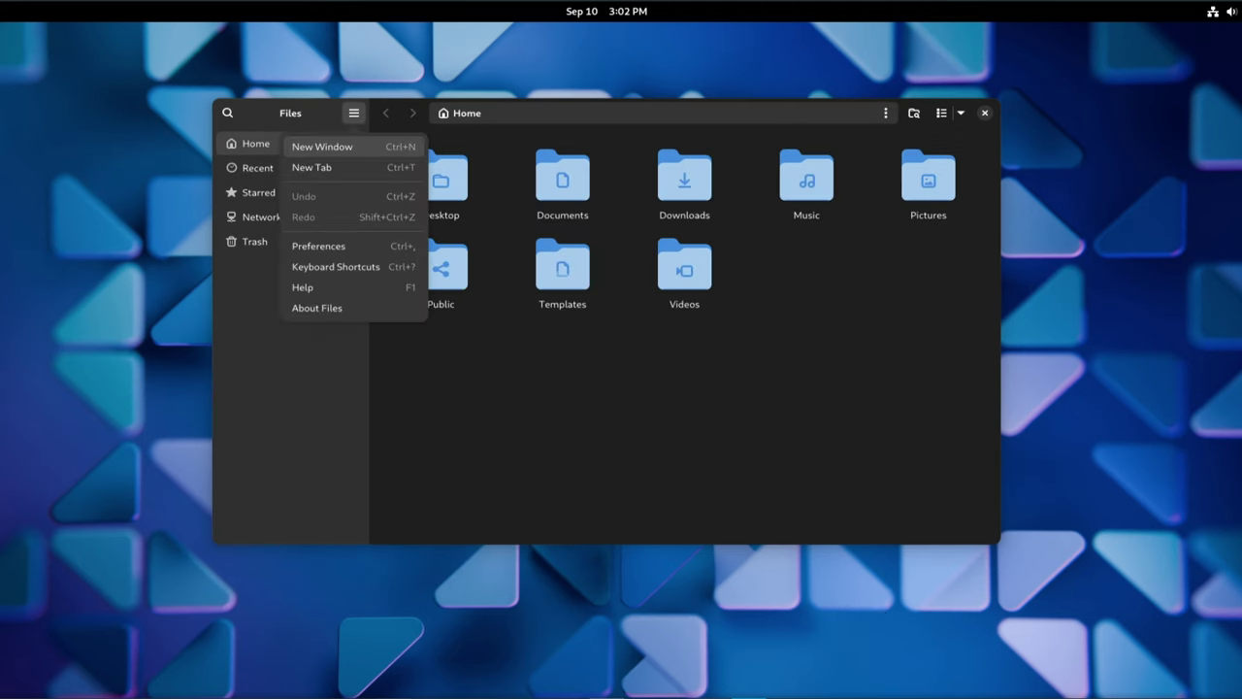
pyautogui.click(319, 245)
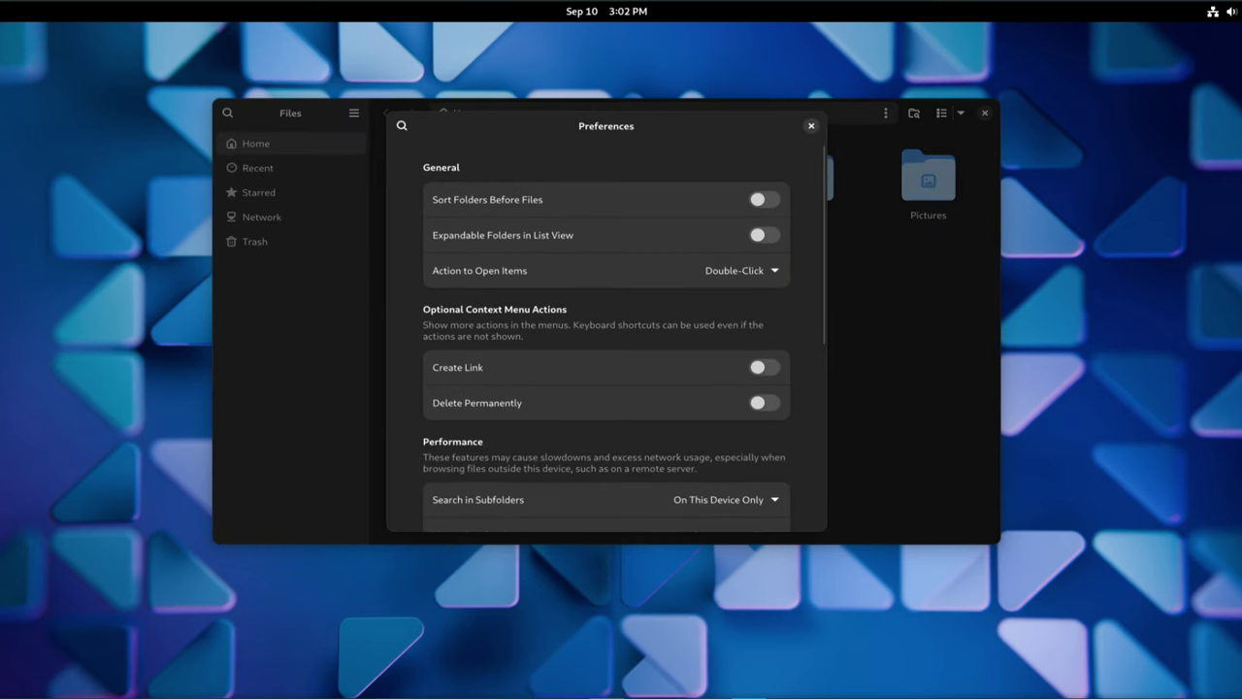
pyautogui.scroll(-2, 607, 330)
pyautogui.scroll(-4, 606, 330)
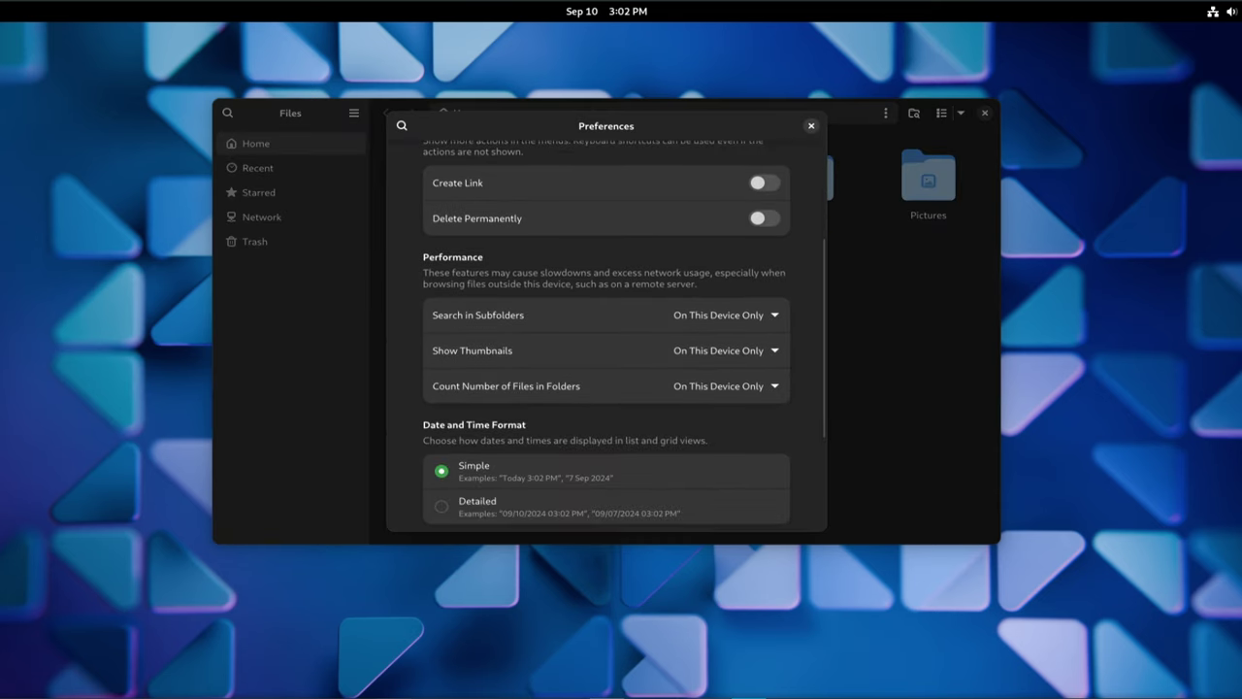
pyautogui.scroll(-2, 606, 330)
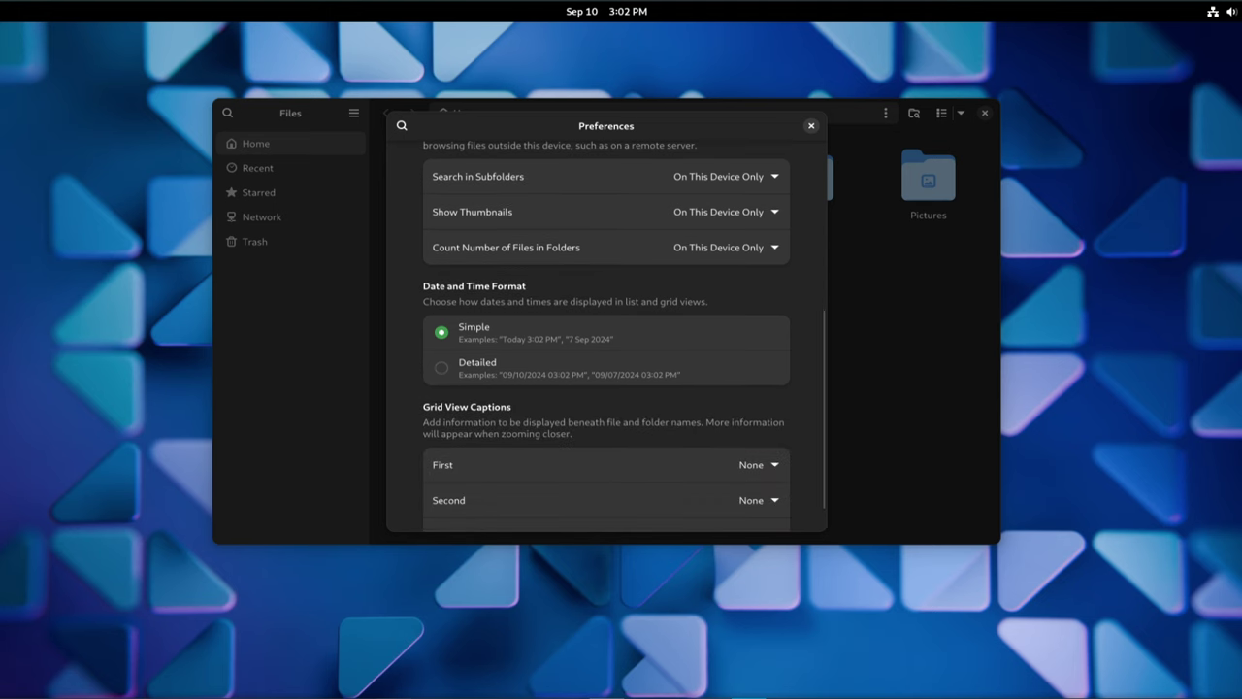
pyautogui.click(757, 427)
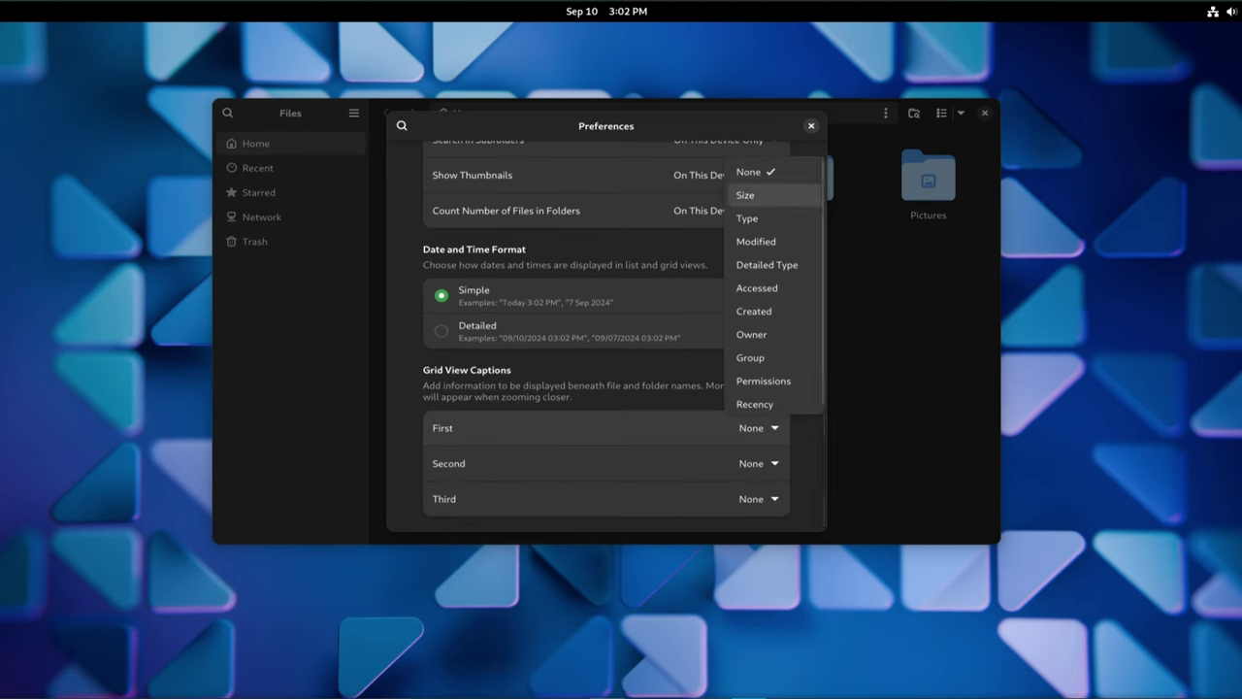
pyautogui.press('Escape')
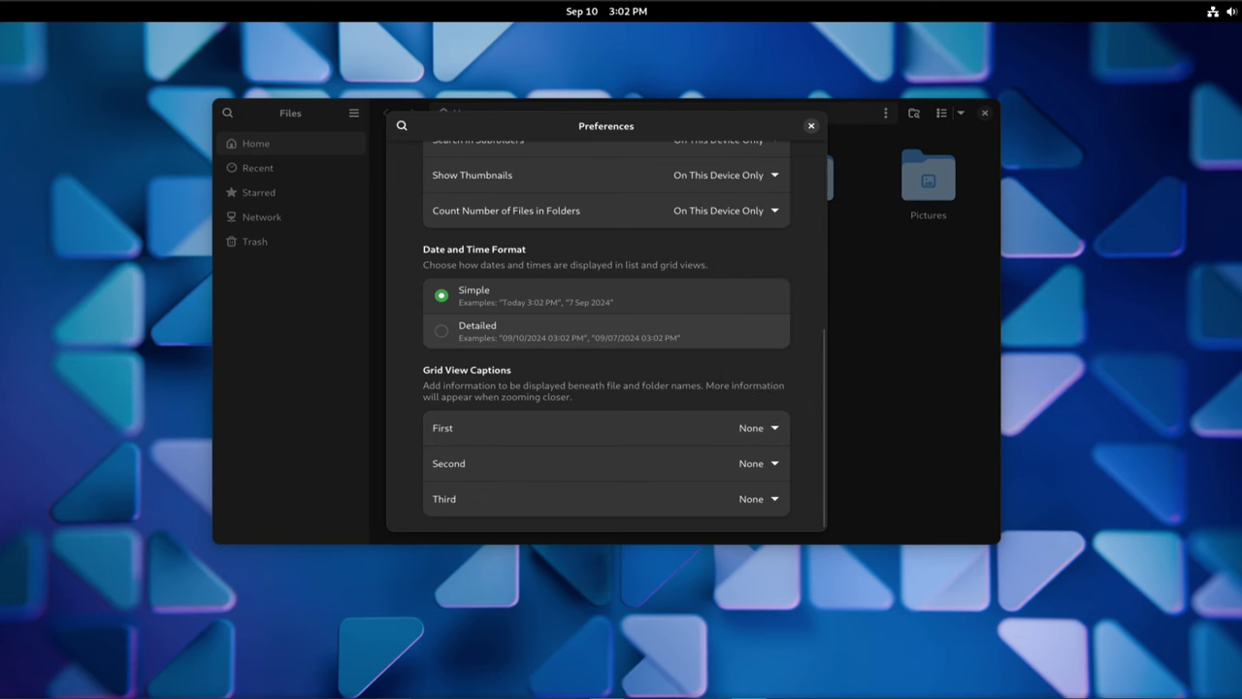
# Try the Detailed date format, Create Link and Delete Permanently options, restore each one, and close the preferences.
pyautogui.click(441, 331)
pyautogui.click(441, 295)
pyautogui.scroll(6, 606, 320)
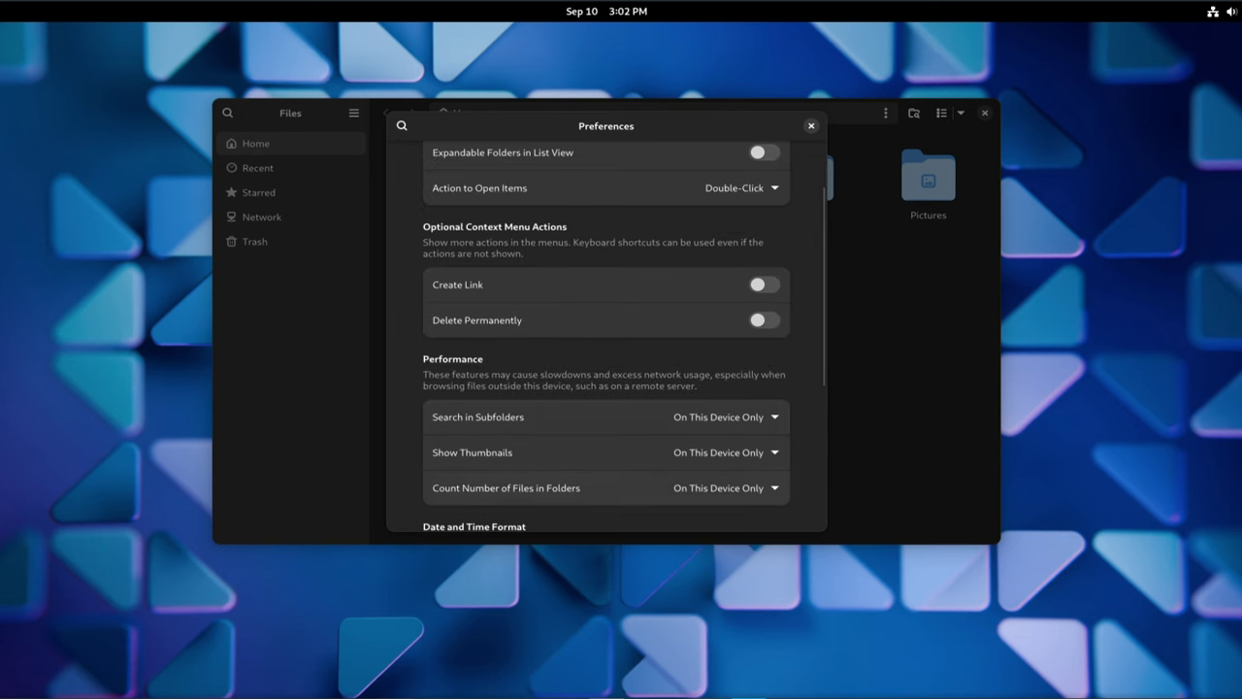
pyautogui.click(765, 284)
pyautogui.click(765, 284)
pyautogui.click(765, 319)
pyautogui.click(765, 319)
pyautogui.press('Escape')
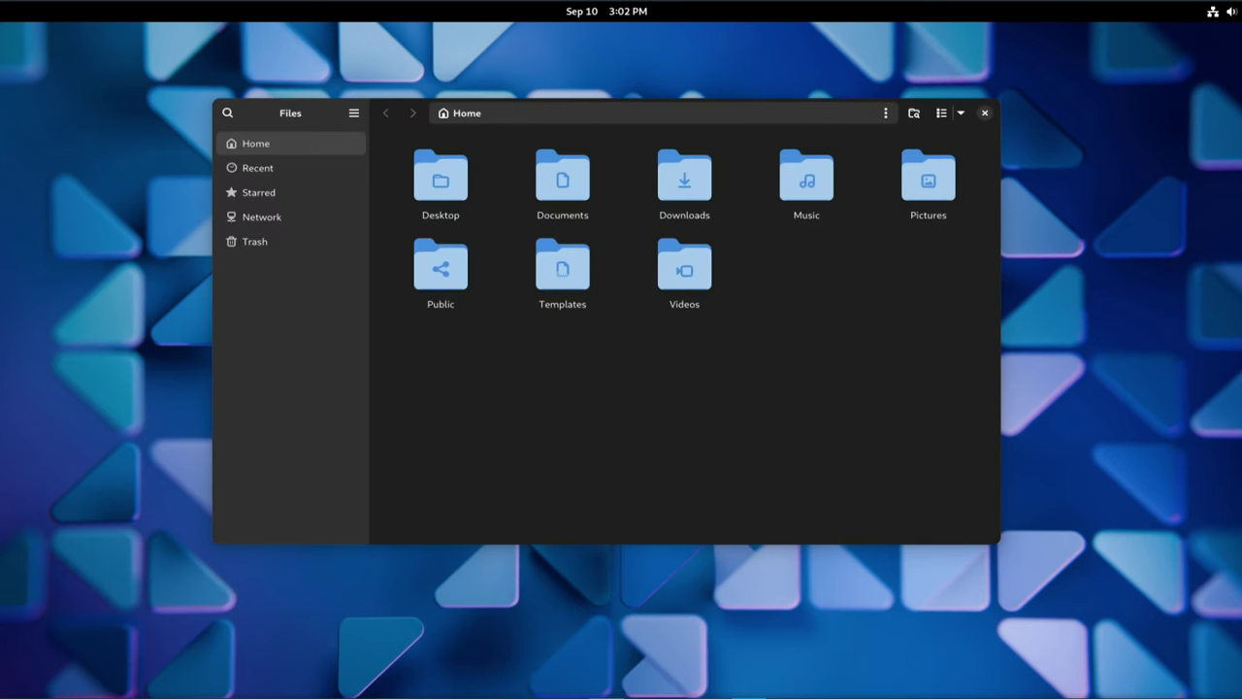
# Show the Home folder's path as editable text and view the icon size and sort options.
pyautogui.hotkey('ctrl', 'l')
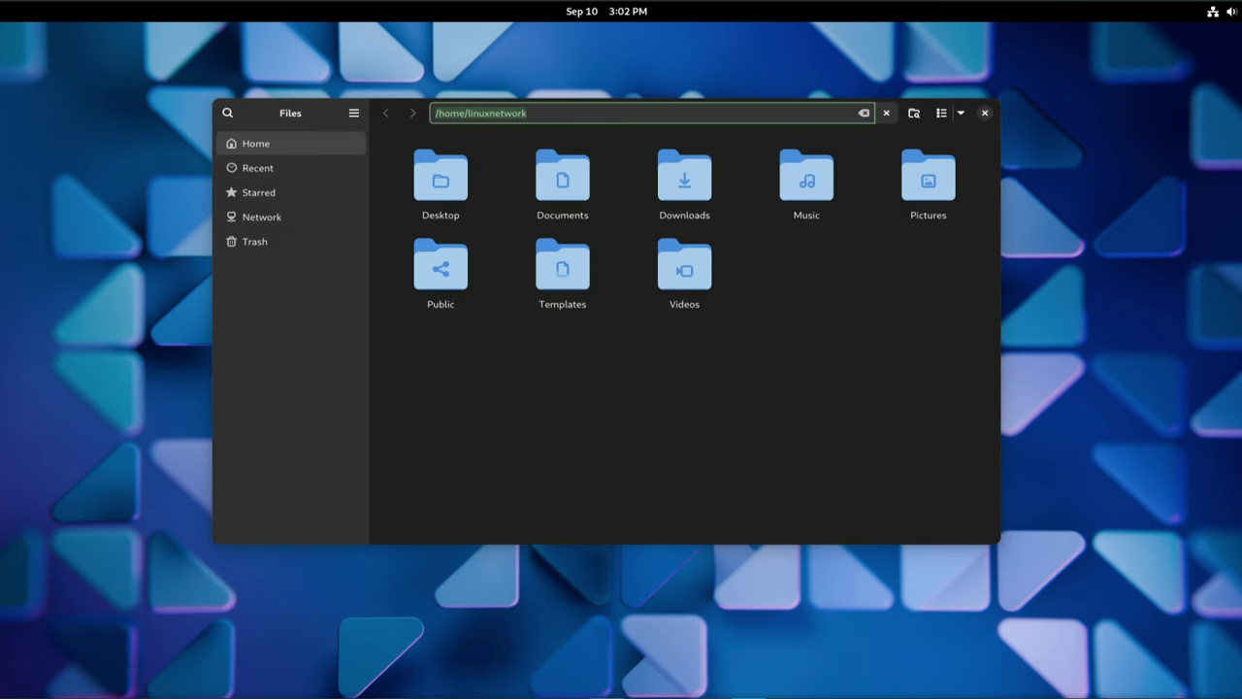
pyautogui.press('Right')
pyautogui.click(961, 113)
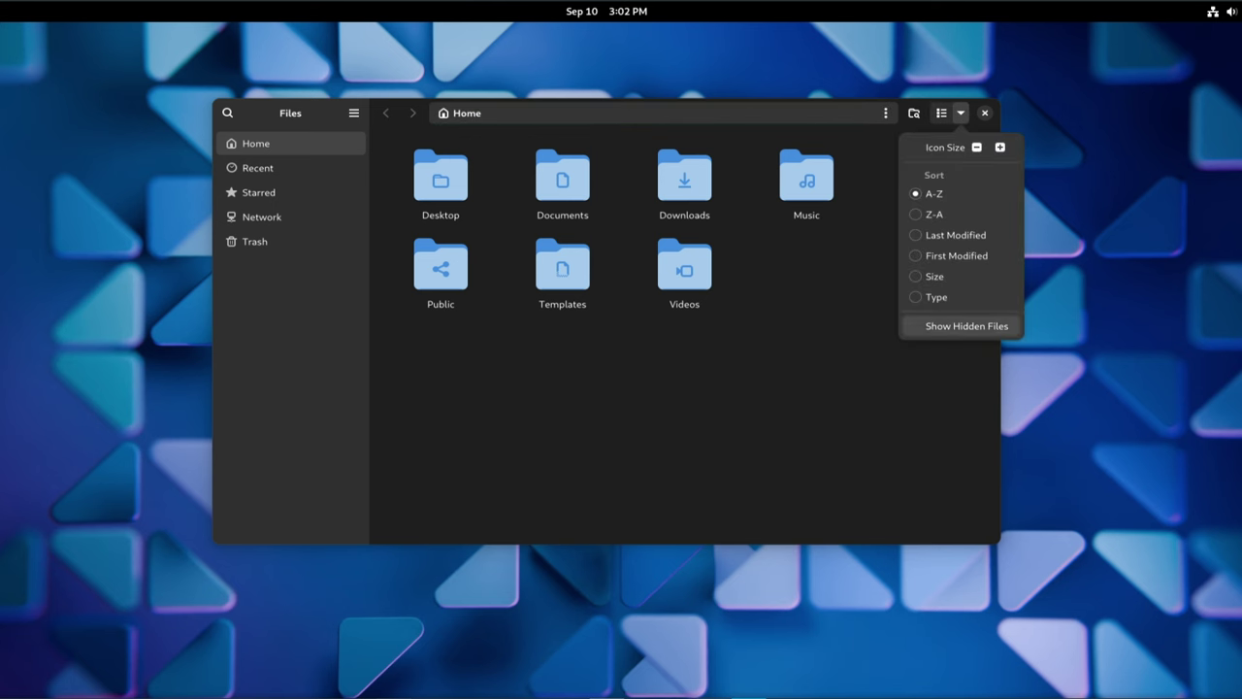
pyautogui.press('Escape')
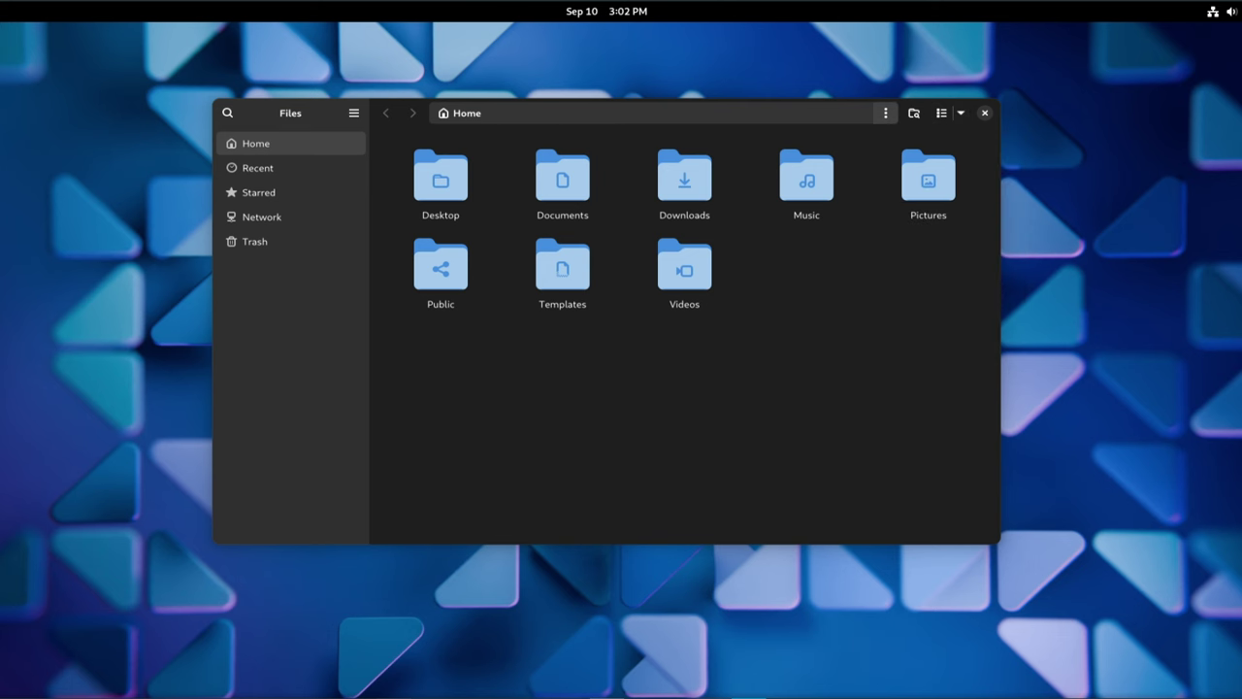
pyautogui.hotkey('ctrl', 'l')
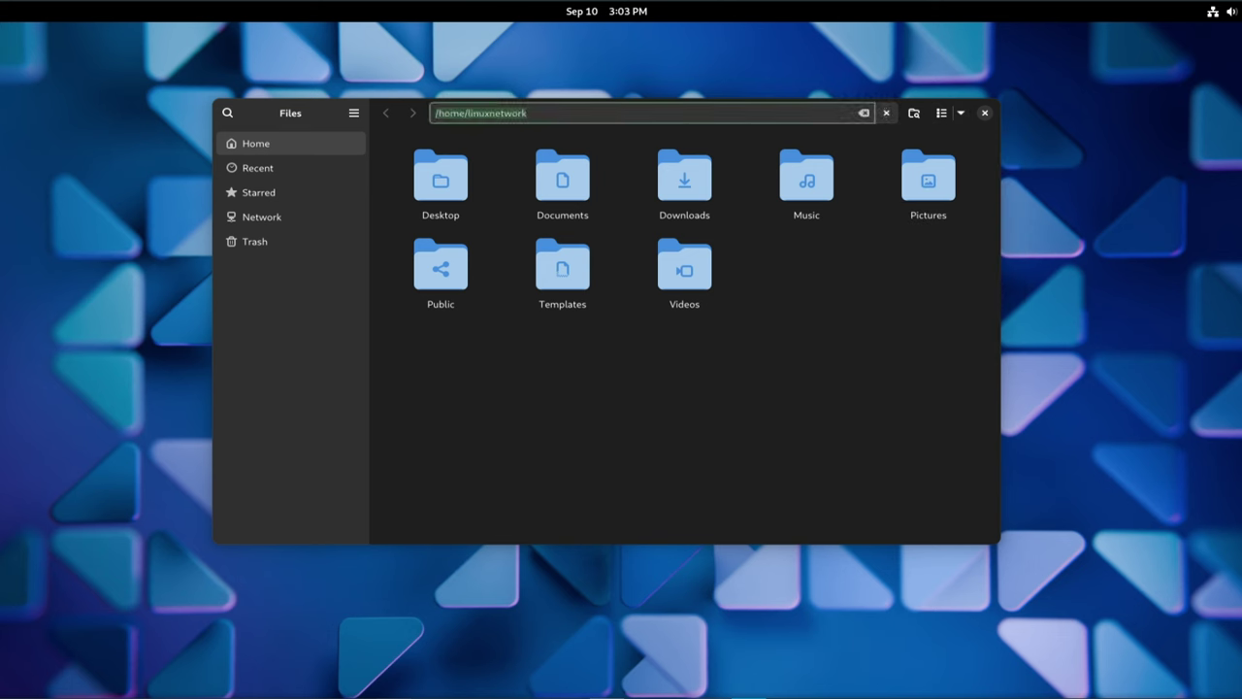
pyautogui.press('Escape')
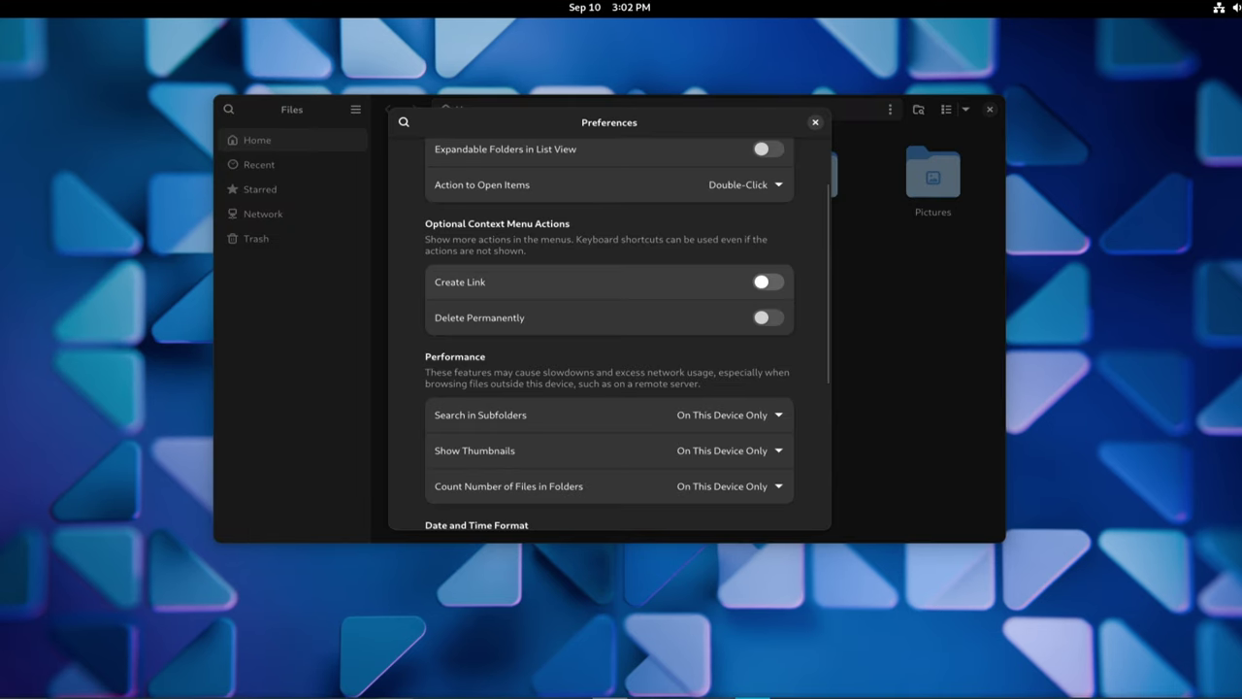
# Turn the Create Link and Delete Permanently menu actions on and back off, and close the preferences.
pyautogui.click(768, 282)
pyautogui.click(767, 282)
pyautogui.click(767, 318)
pyautogui.click(768, 317)
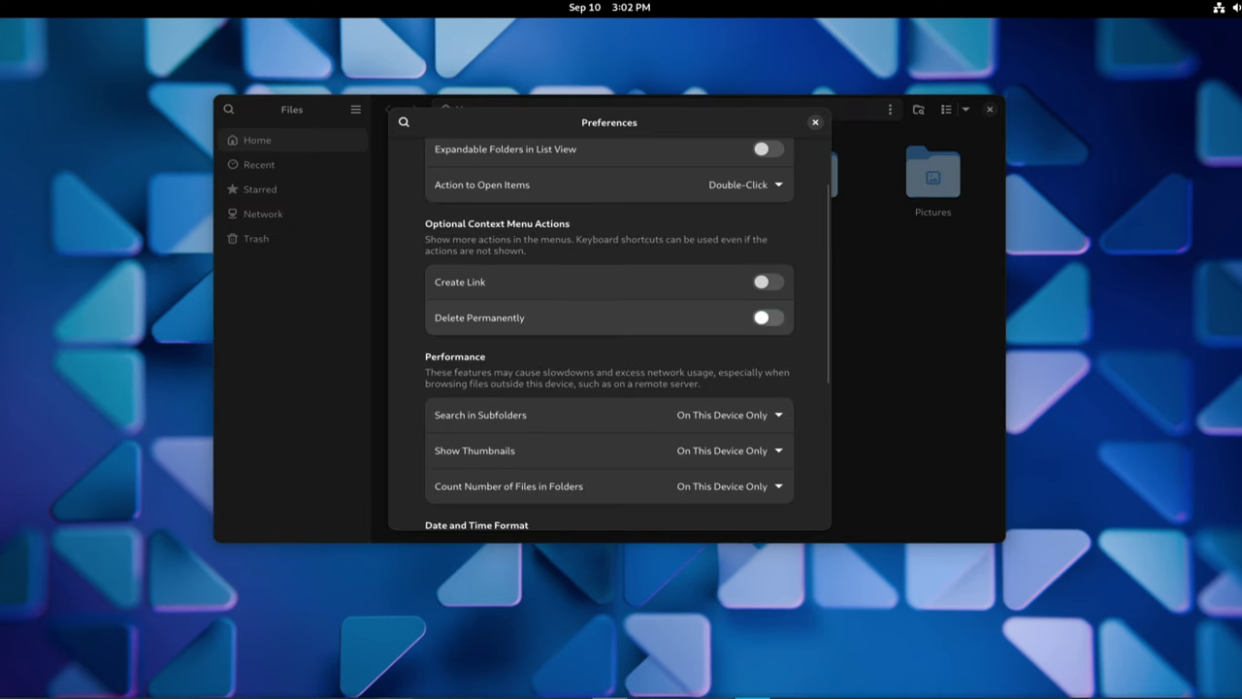
pyautogui.click(815, 123)
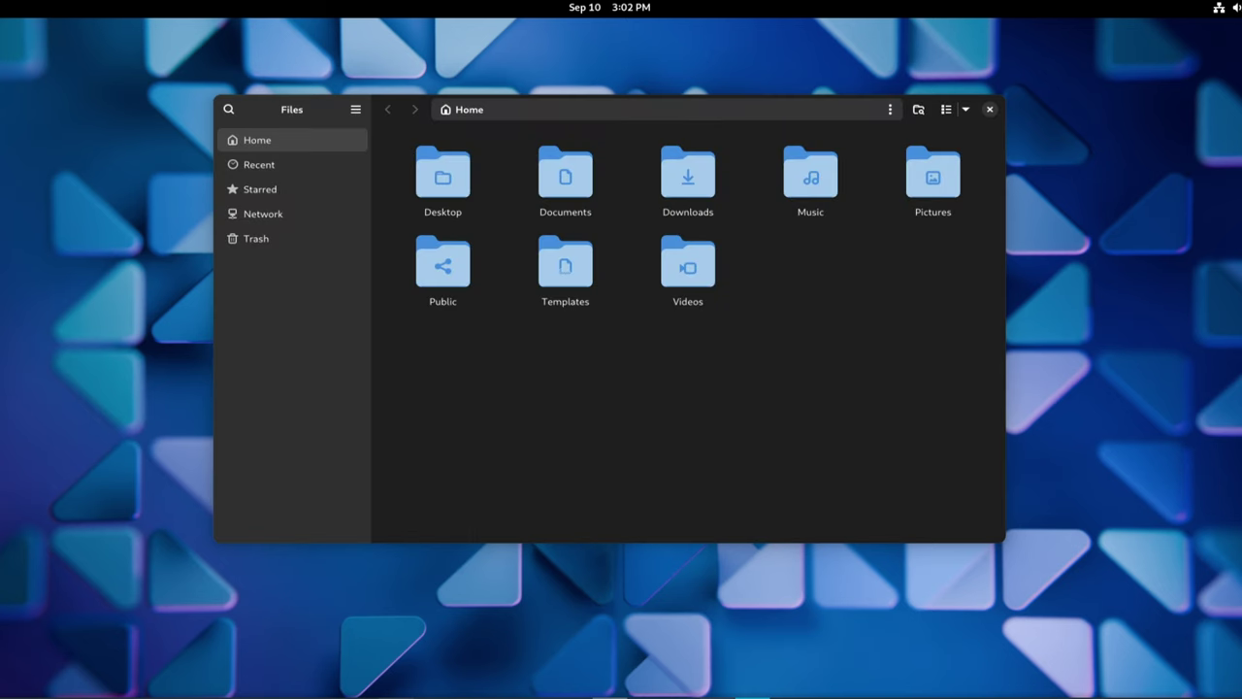
# Make the Home location path editable again, inspect the view and sorting choices, and leave path editing.
pyautogui.hotkey('ctrl', 'l')
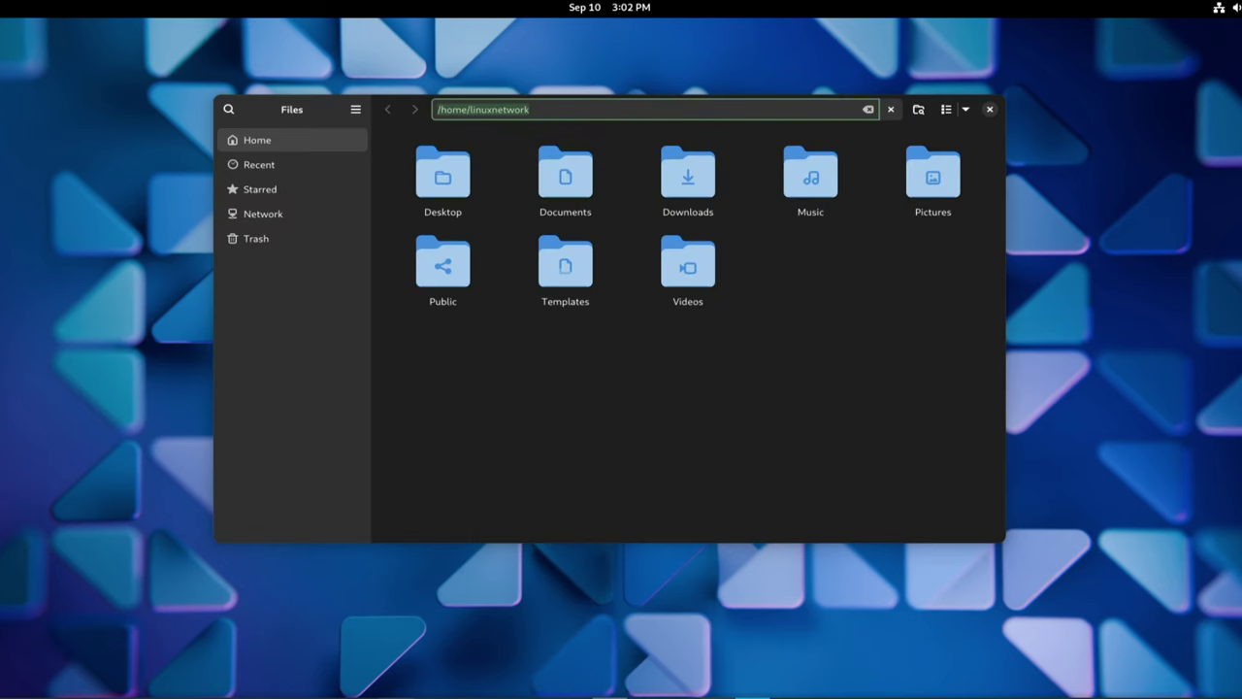
pyautogui.click(530, 110)
pyautogui.click(965, 108)
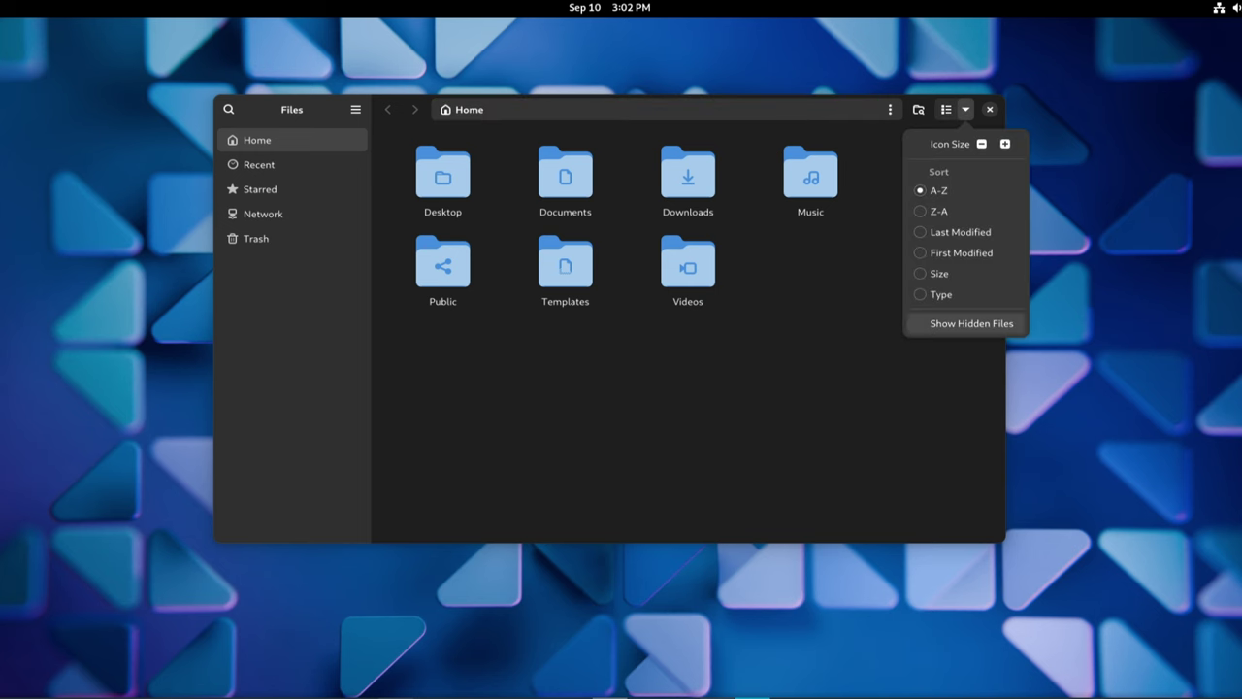
pyautogui.click(890, 110)
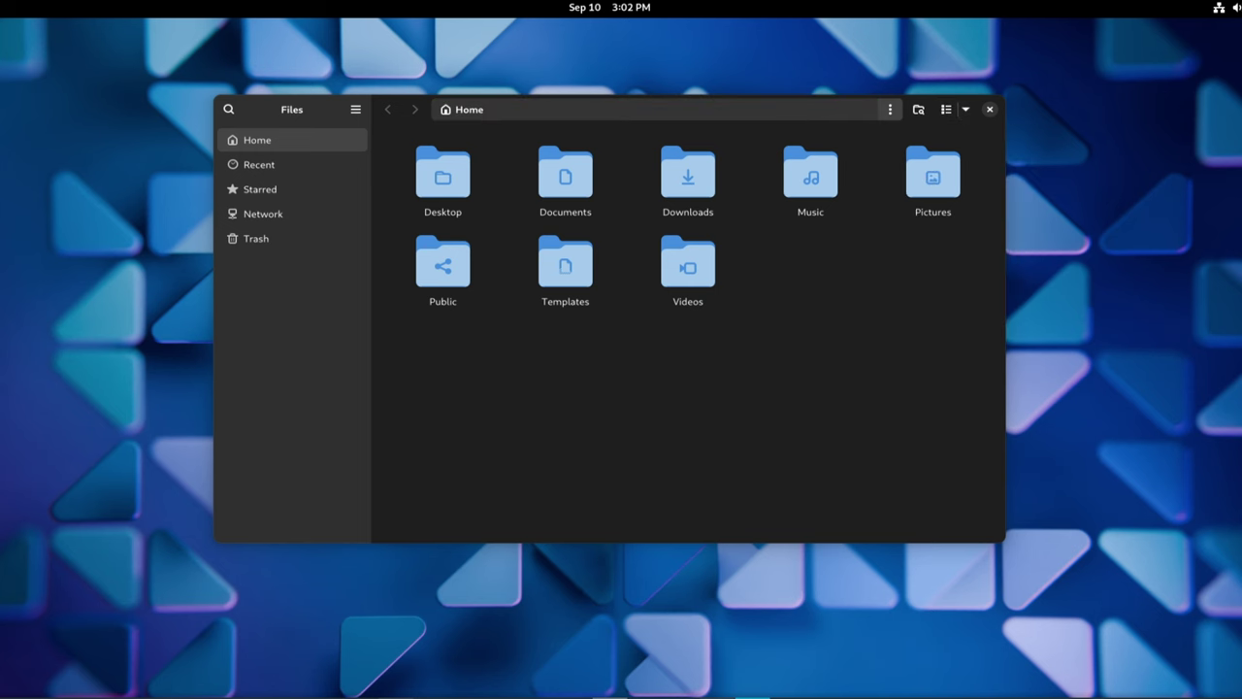
pyautogui.hotkey('ctrl', 'l')
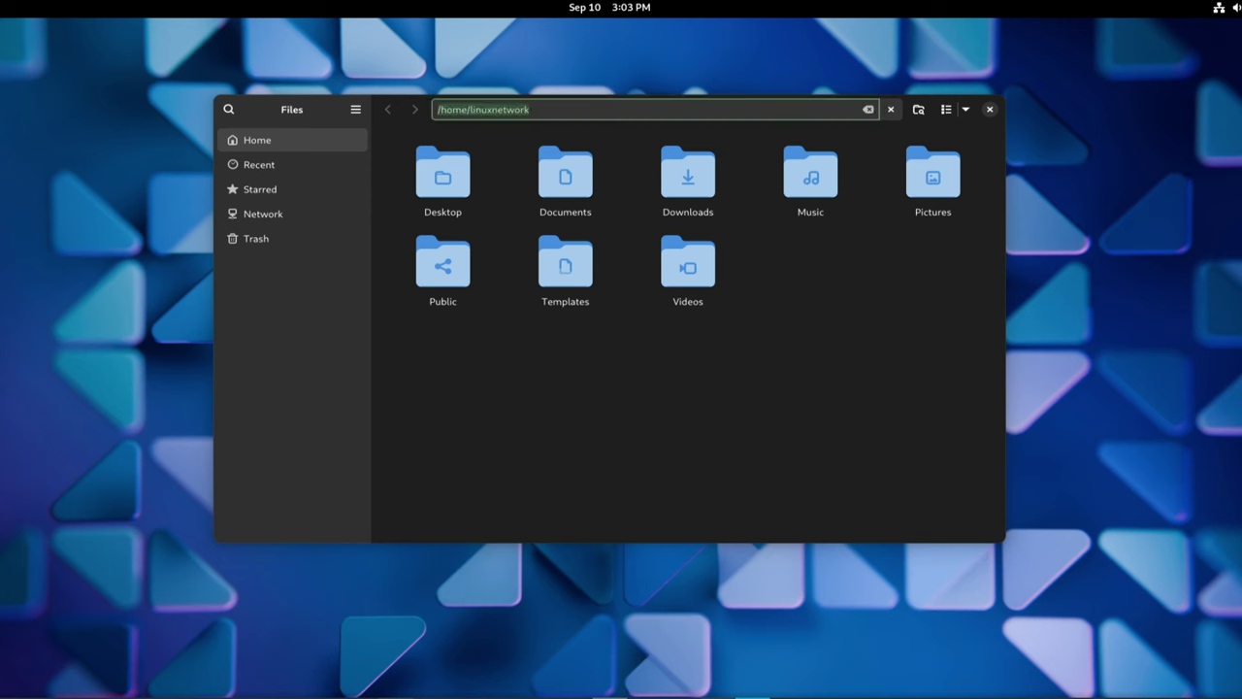
pyautogui.press('Escape')
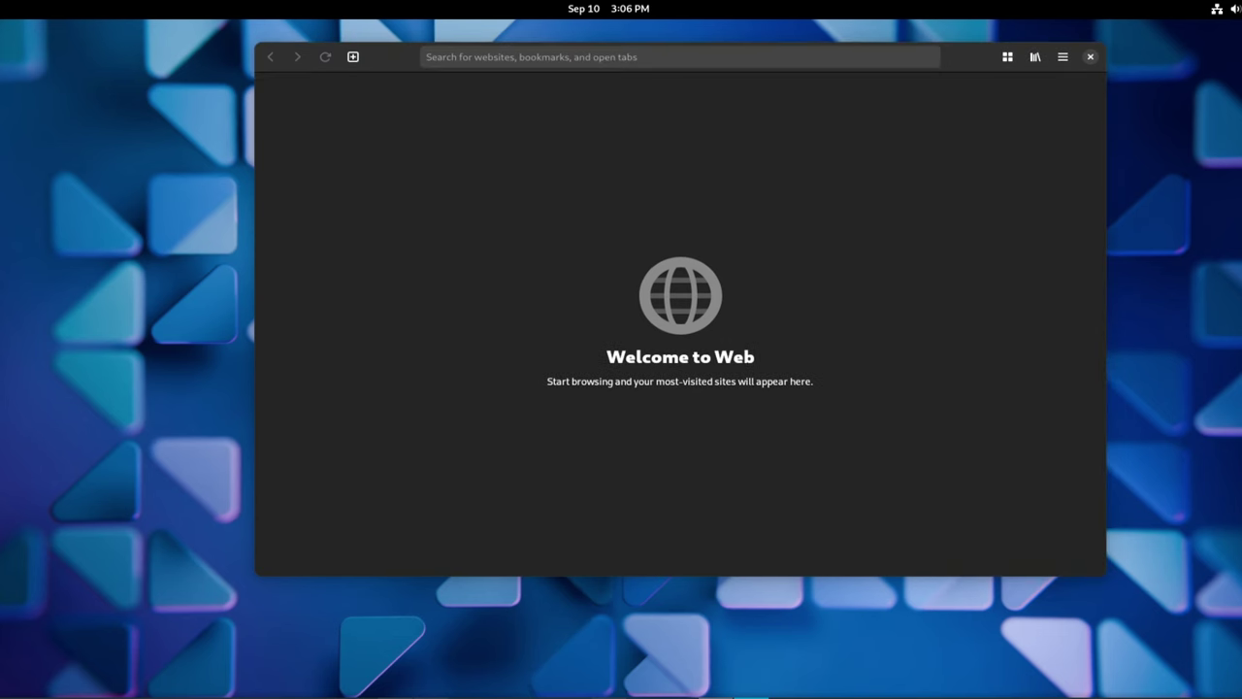
# Open the preferences of the Web browser and review the General settings for web content, homepage, downloads and search engines.
pyautogui.click(1063, 57)
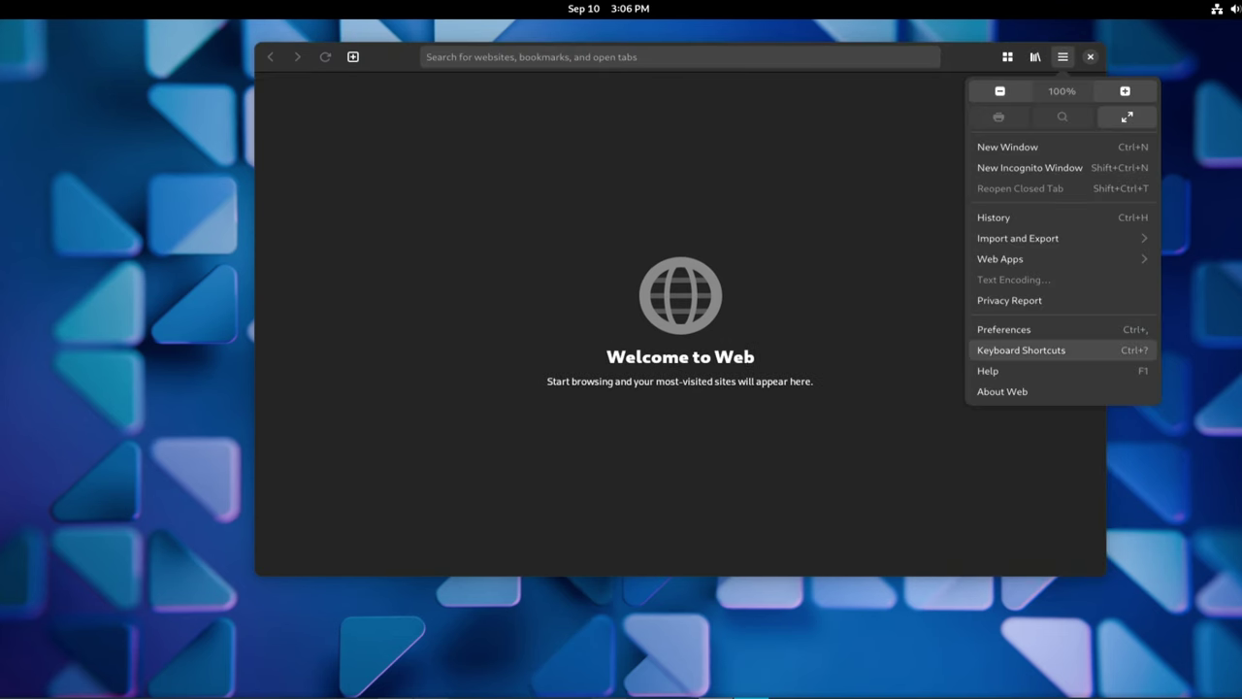
pyautogui.click(1003, 329)
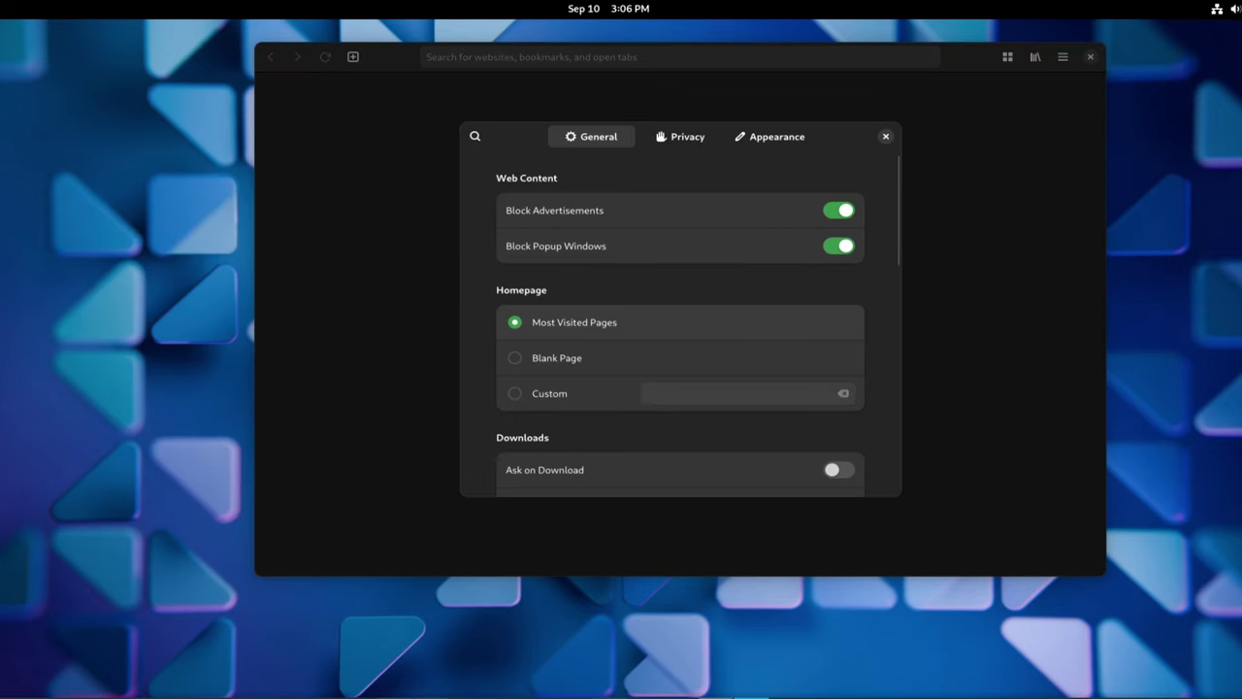
pyautogui.scroll(-5, 679, 320)
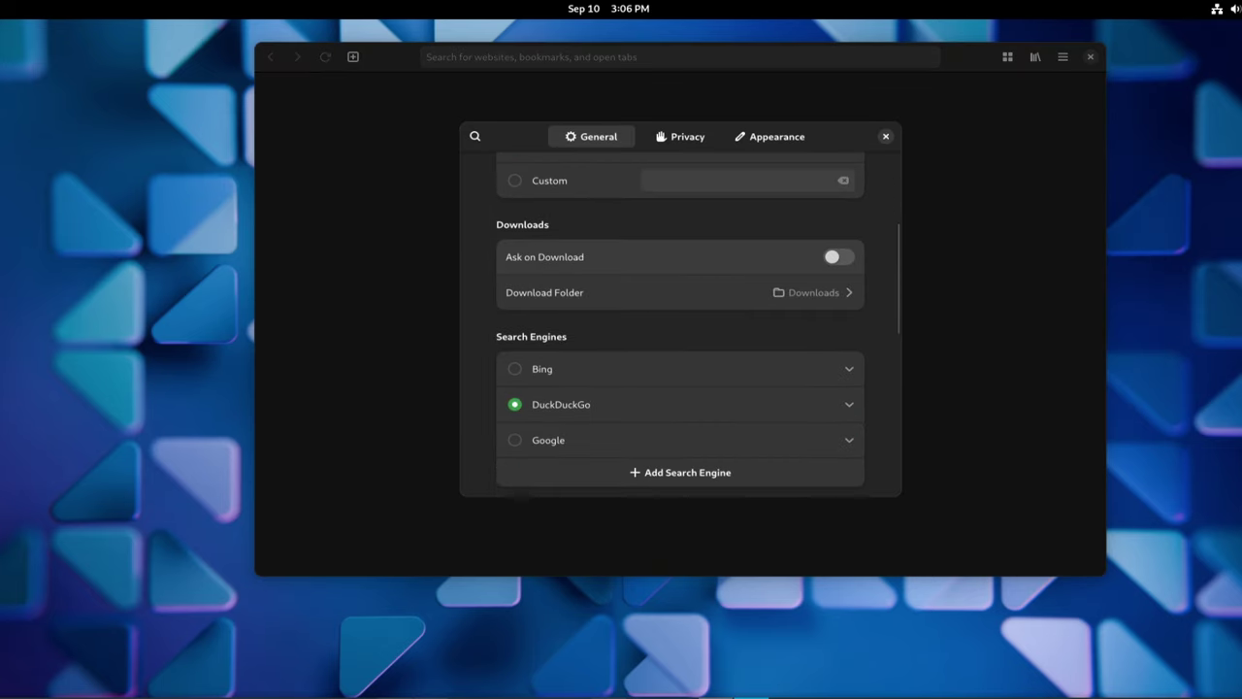
pyautogui.scroll(-4, 680, 320)
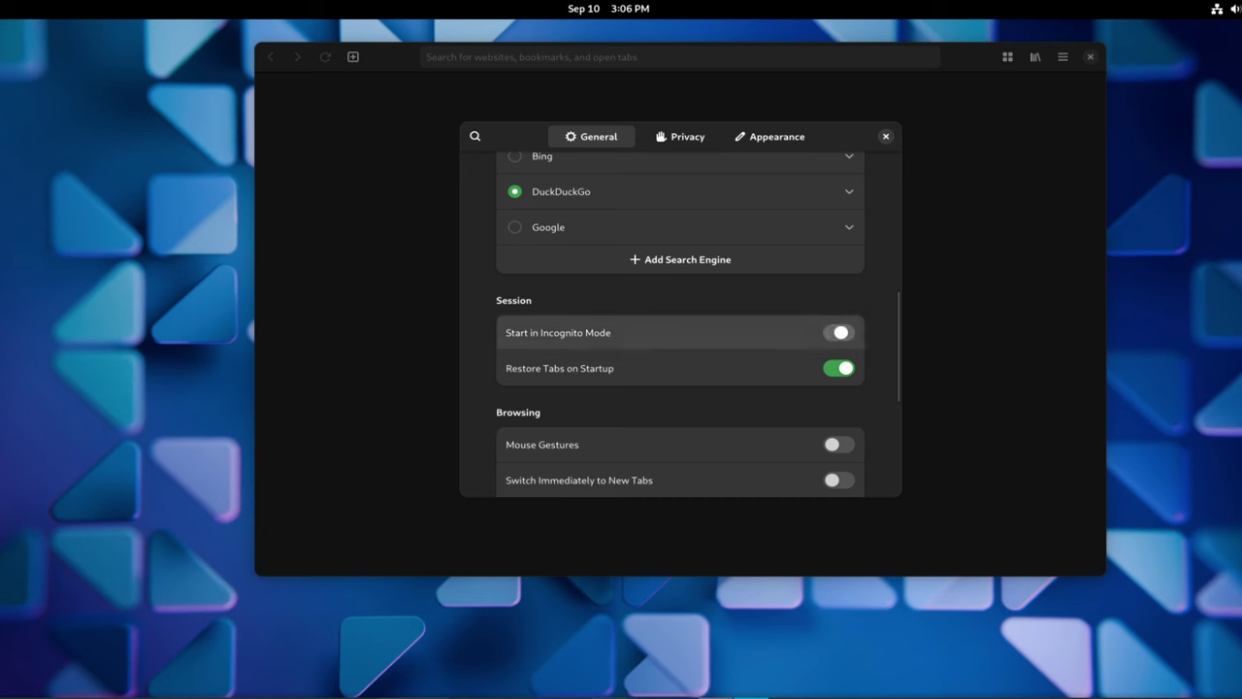
# Turn Start in Incognito Mode on and back off, and review the browsing, language and developer settings.
pyautogui.click(838, 331)
pyautogui.click(838, 332)
pyautogui.scroll(-1, 838, 332)
pyautogui.scroll(-7, 680, 320)
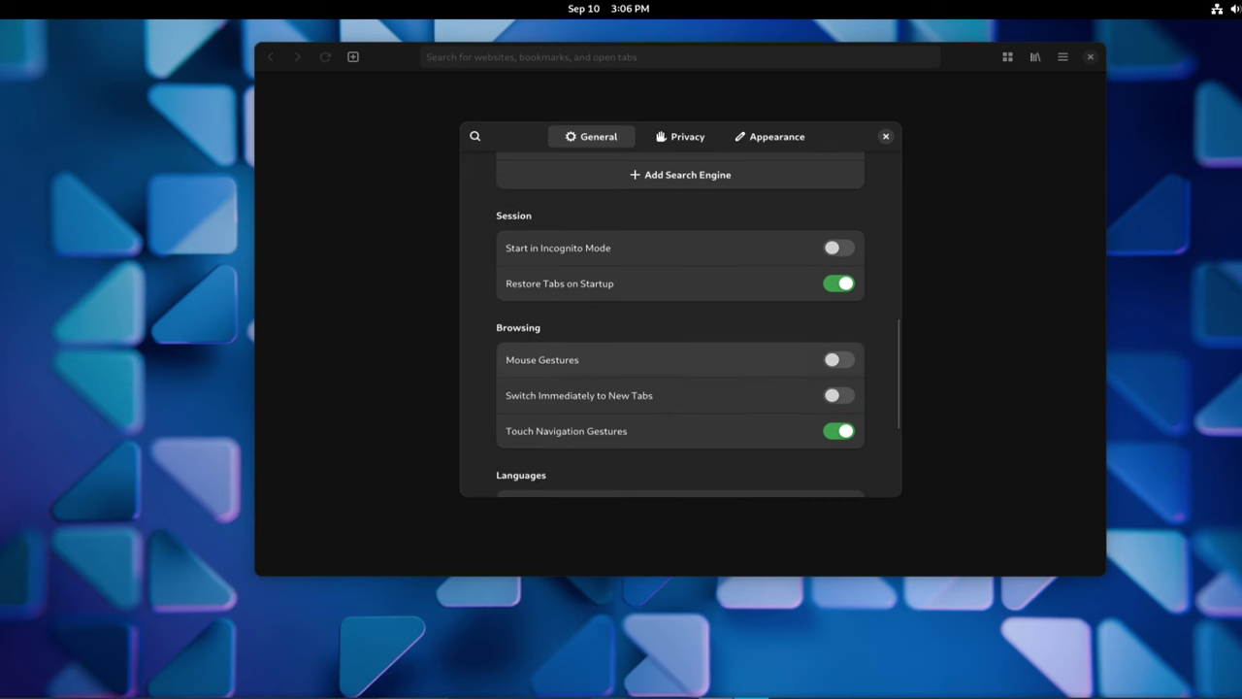
pyautogui.scroll(-1, 680, 321)
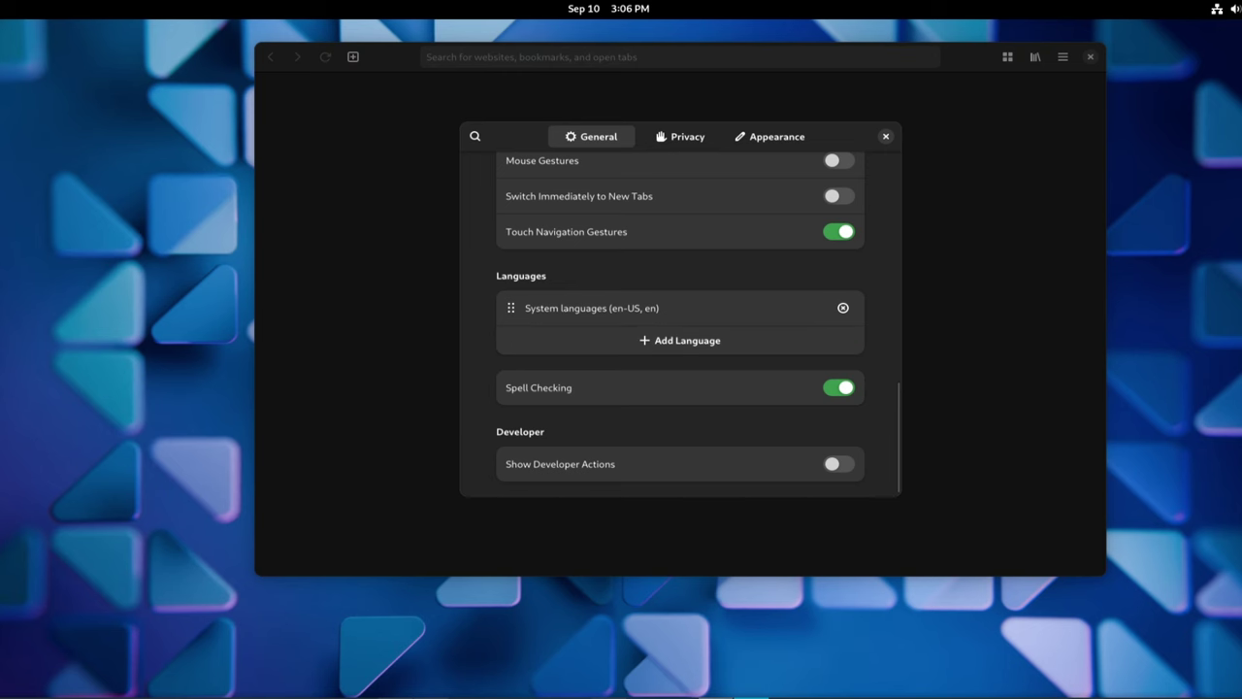
# Review the Privacy settings of the browser, including the saved passwords page and the forms and autofill options.
pyautogui.click(680, 137)
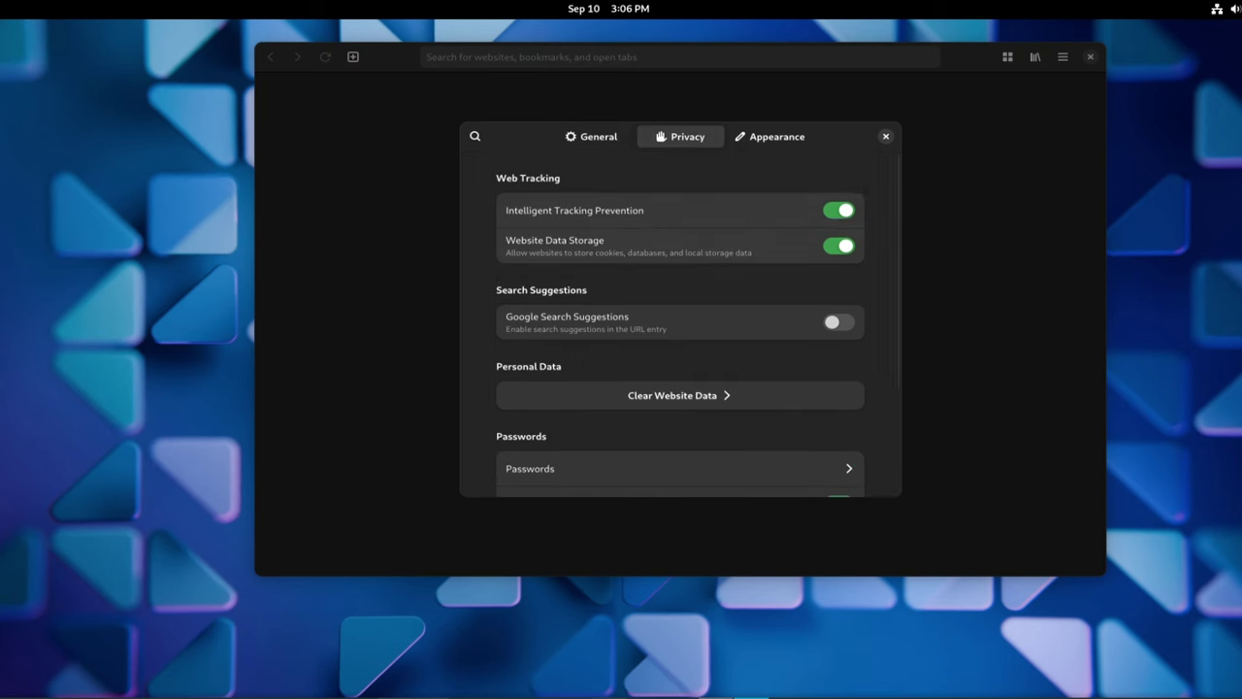
pyautogui.scroll(-2, 679, 320)
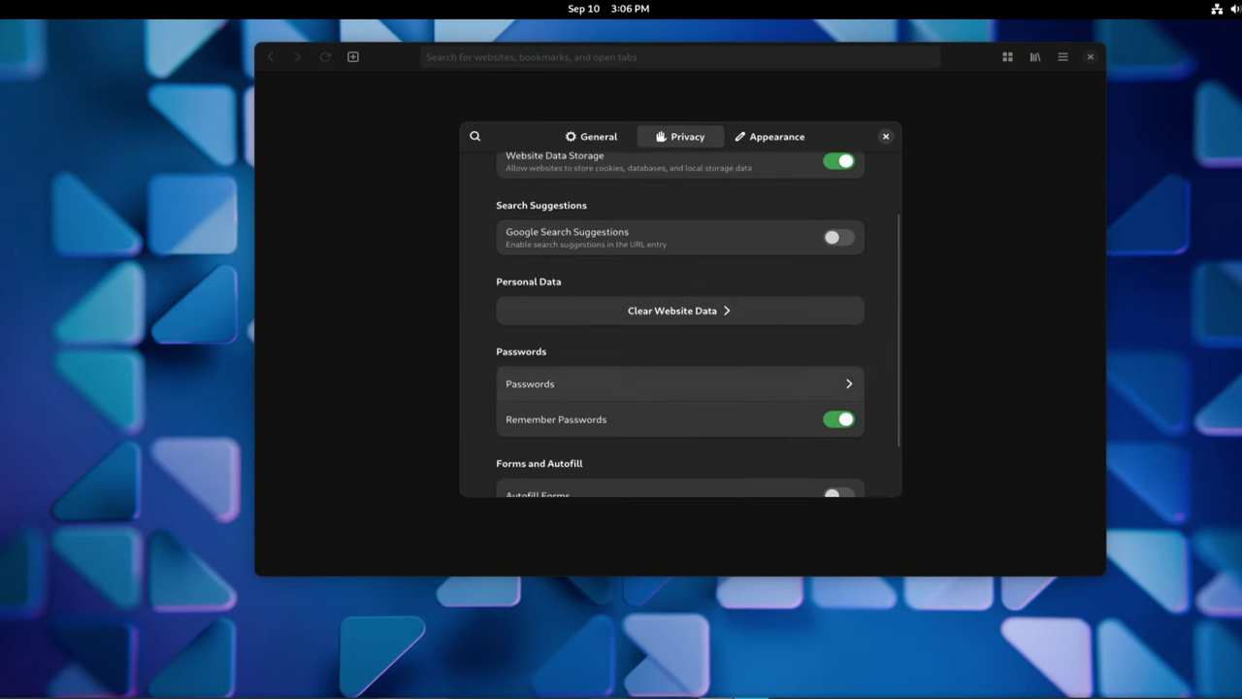
pyautogui.click(679, 384)
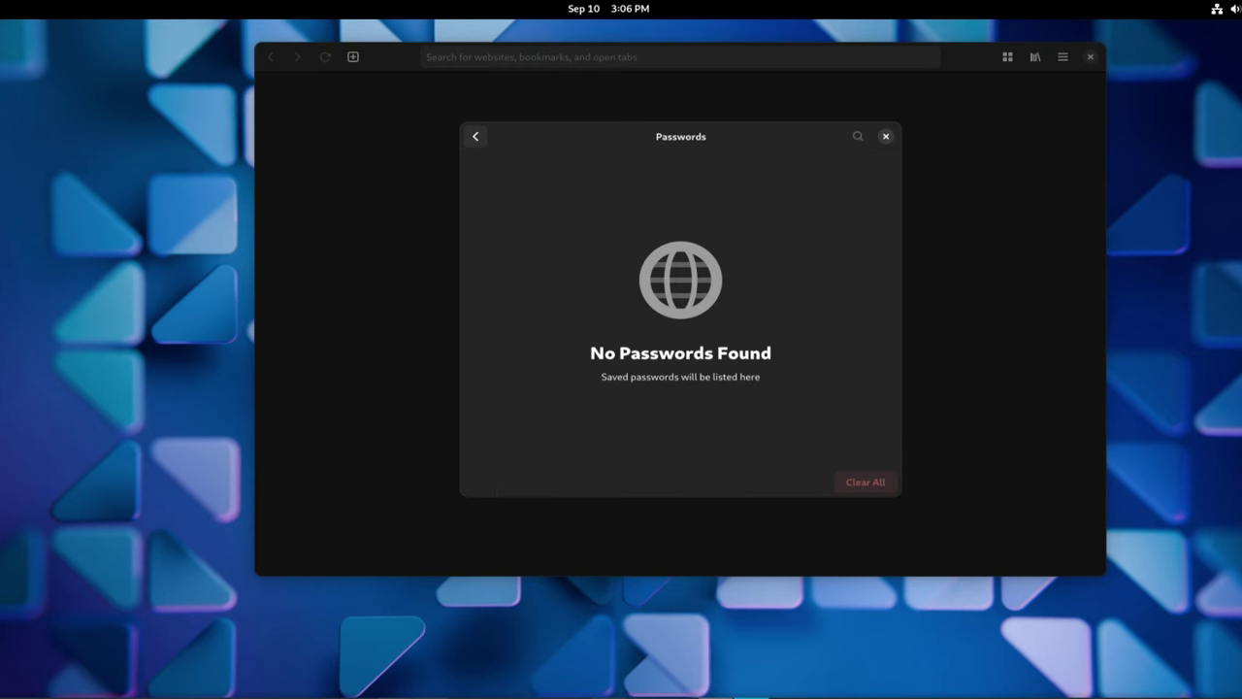
pyautogui.click(476, 136)
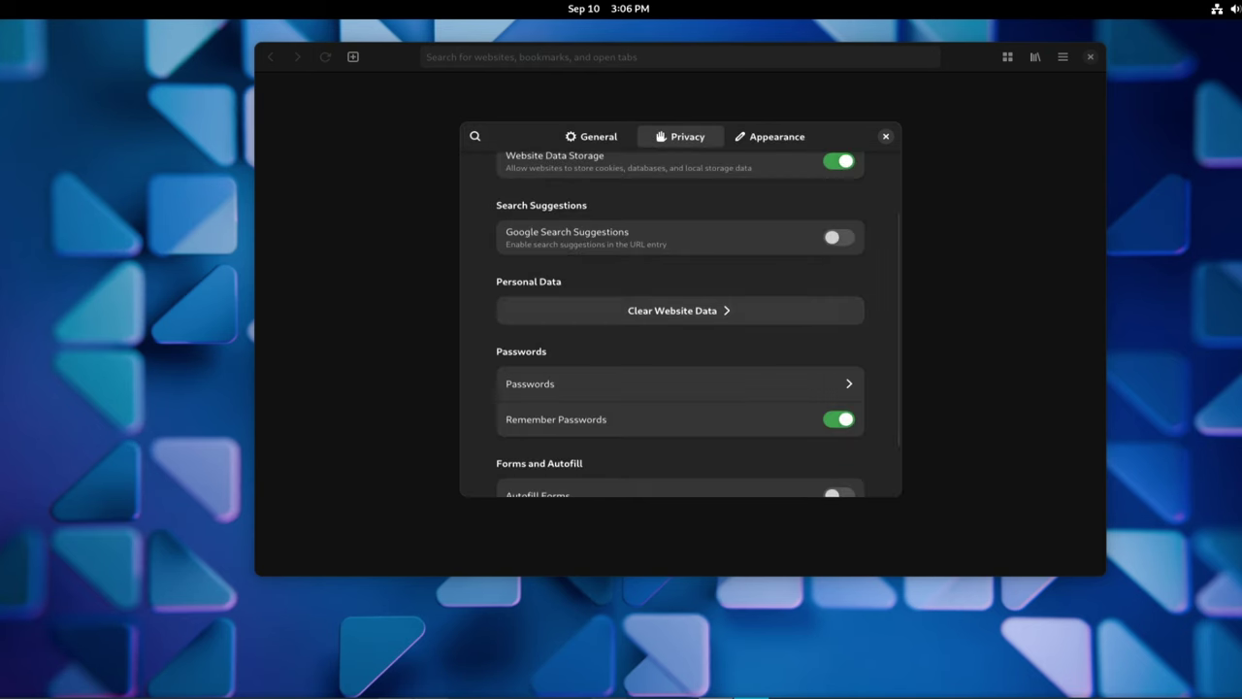
pyautogui.scroll(-2, 679, 321)
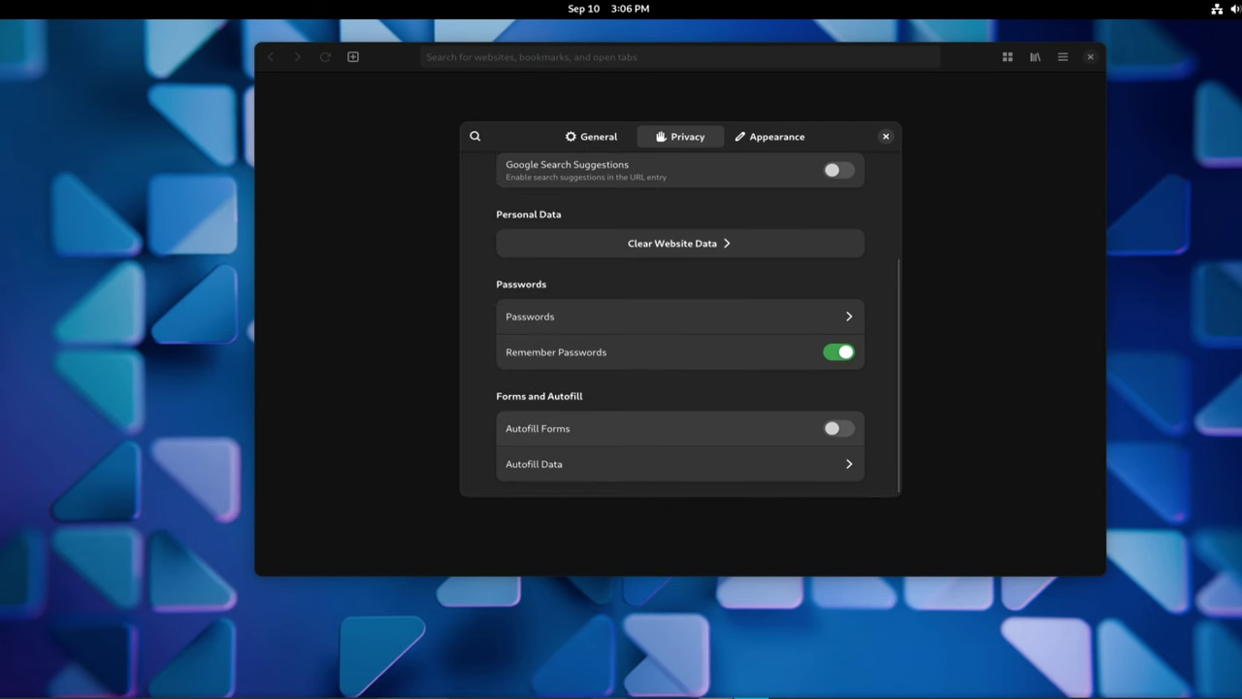
# Turn on Autofill Forms in the browser's Privacy settings and check the autofill data.
pyautogui.click(839, 427)
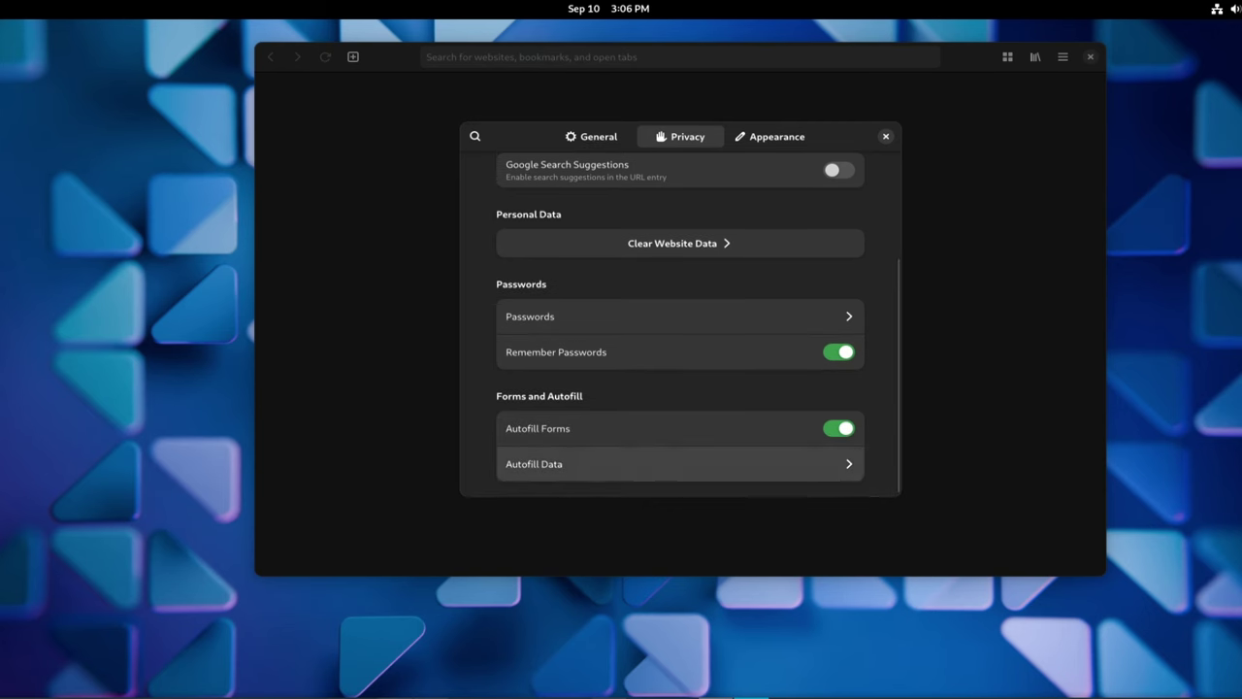
pyautogui.click(796, 464)
pyautogui.click(476, 136)
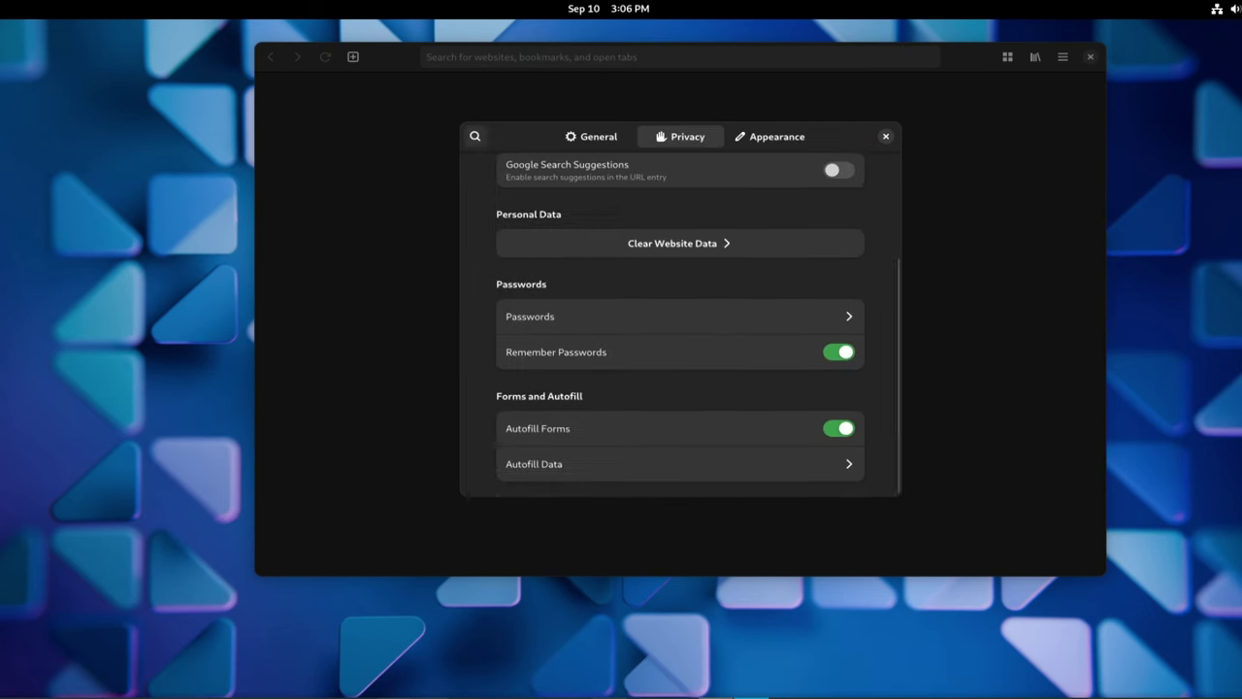
# Enable custom fonts in the browser's Appearance settings and review the style settings and Reader Mode font style choices.
pyautogui.click(770, 135)
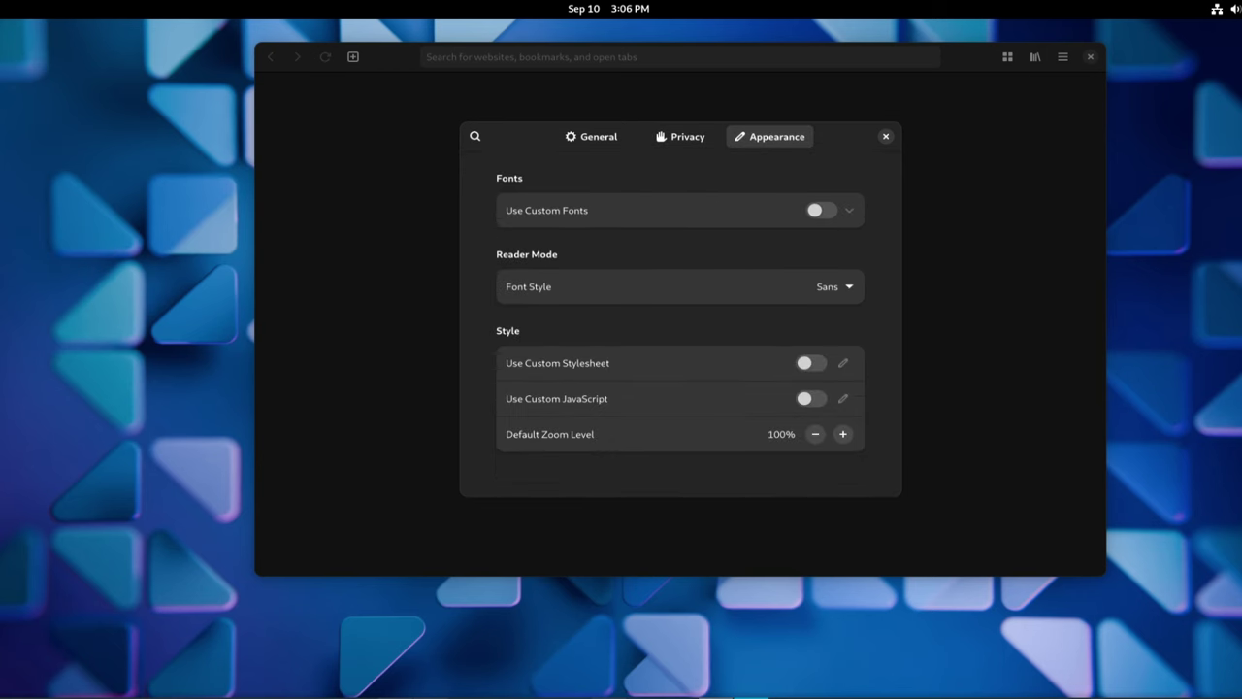
pyautogui.click(821, 211)
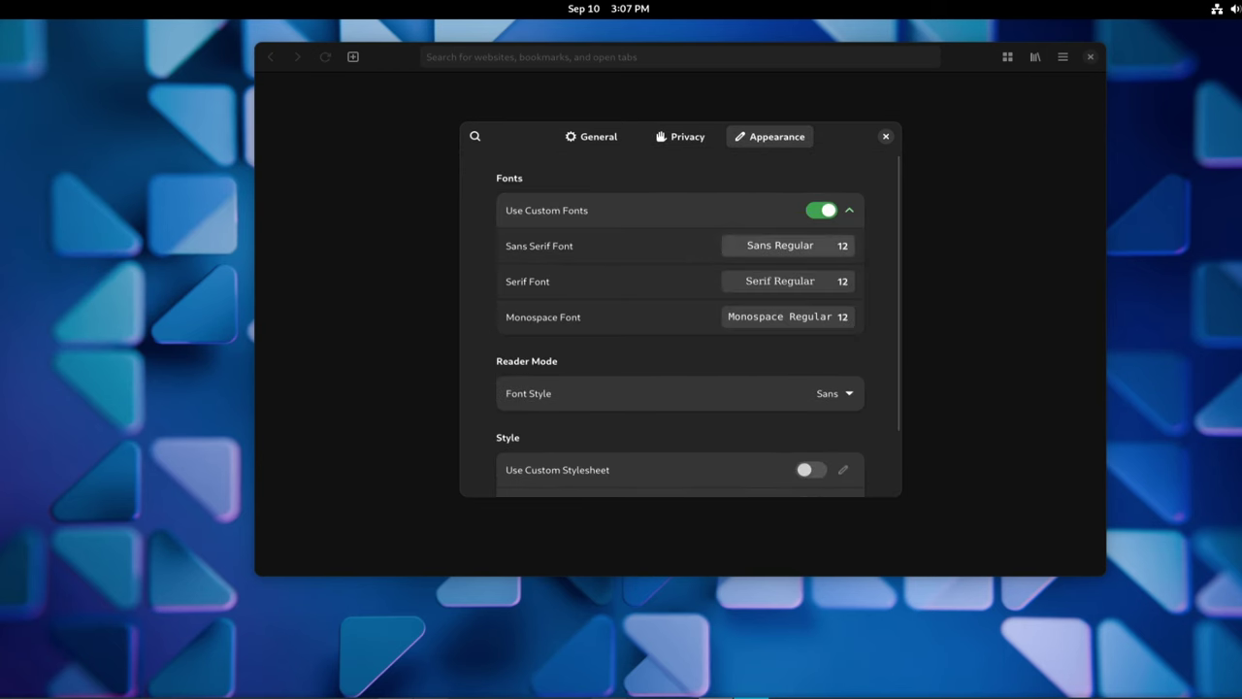
pyautogui.scroll(-2, 679, 324)
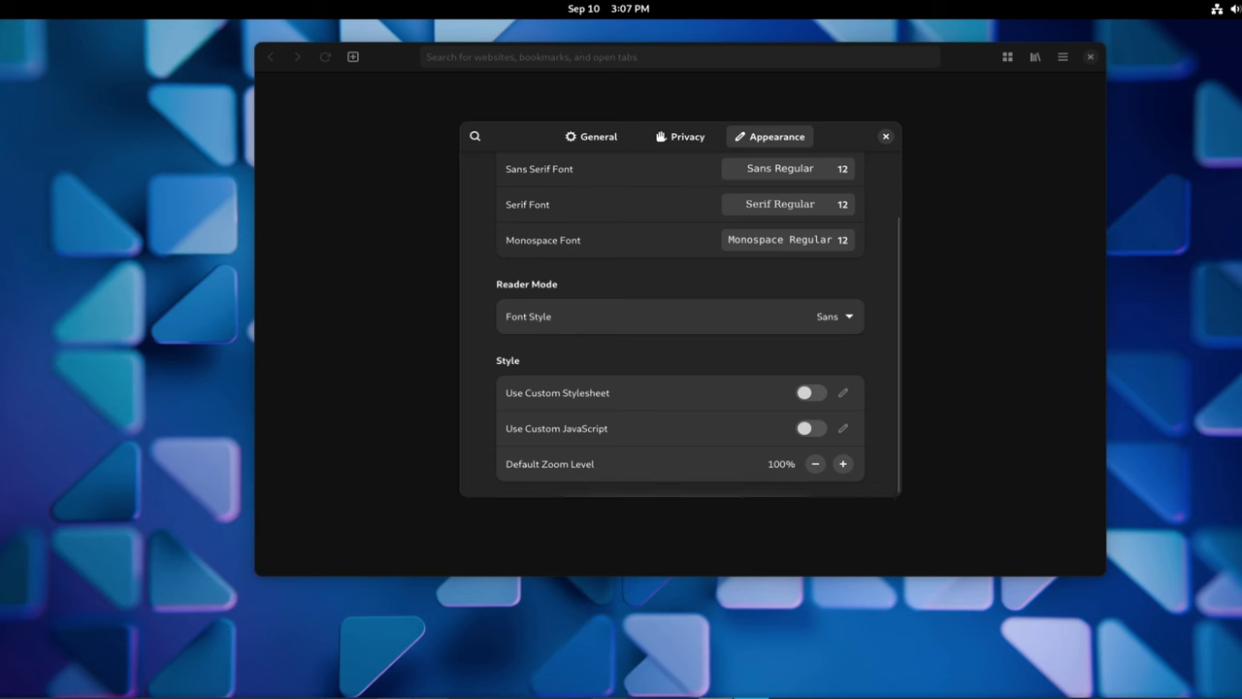
pyautogui.scroll(2, 679, 324)
pyautogui.click(835, 384)
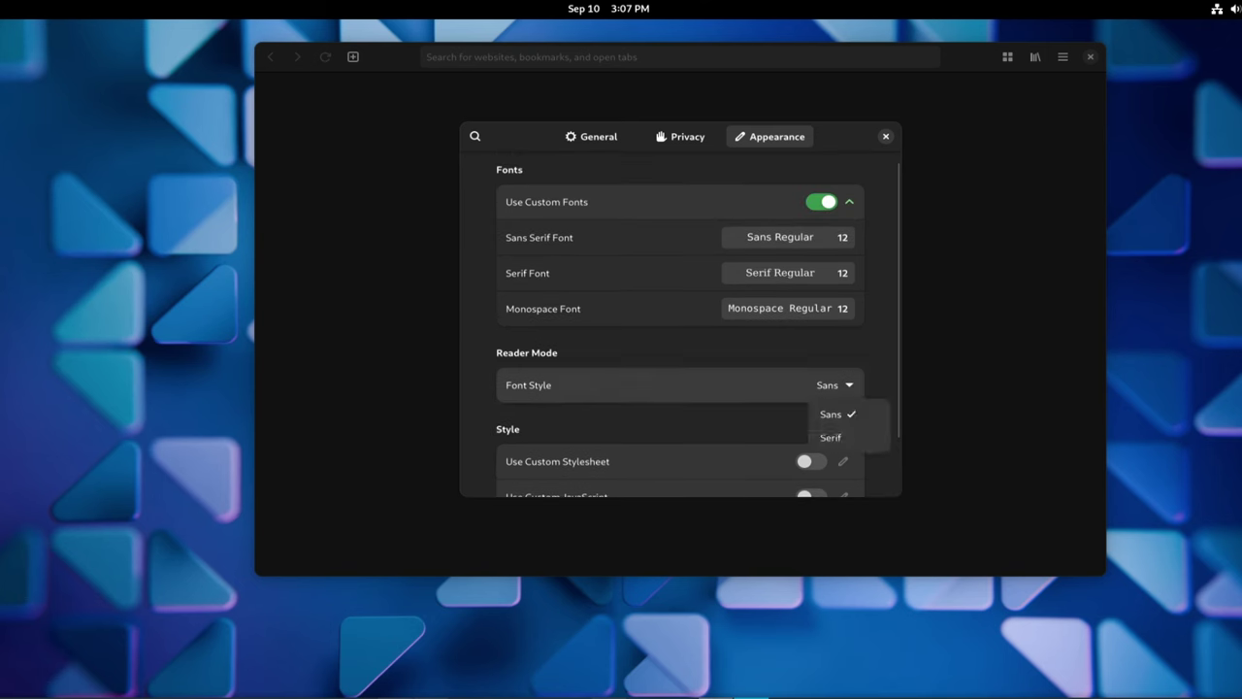
pyautogui.press('Escape')
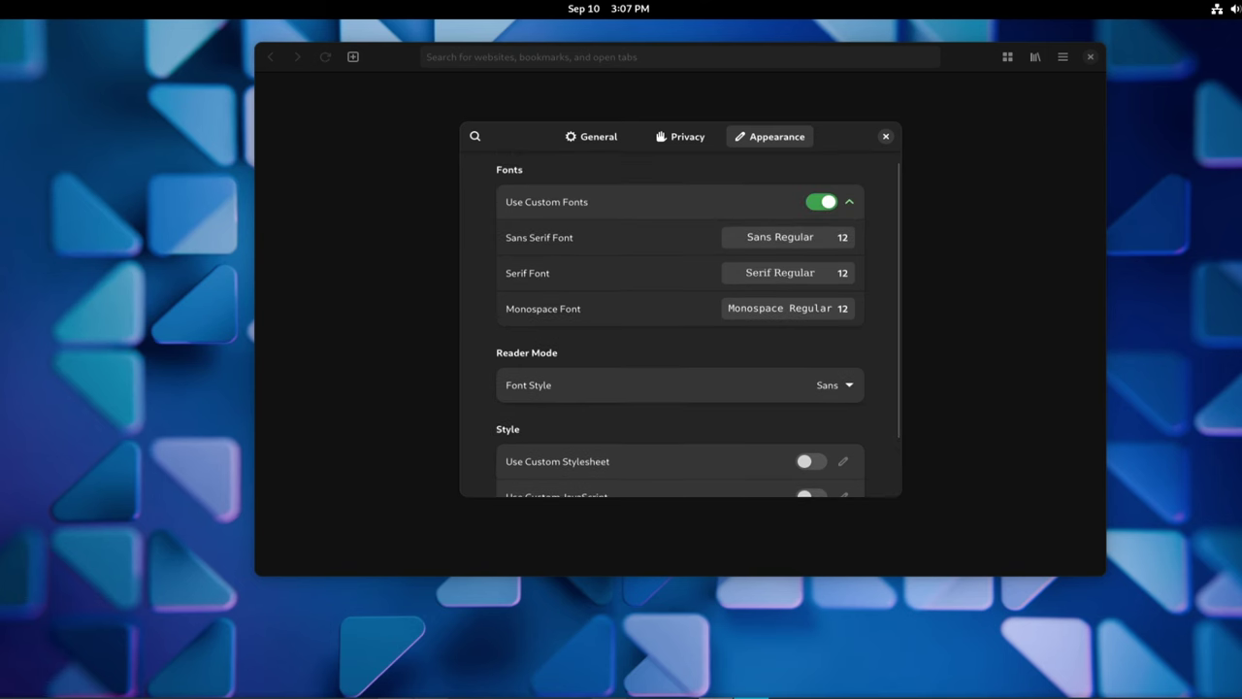
# Browse the available fonts for the Sans Serif font, try size 16, and cancel the font selection.
pyautogui.click(787, 237)
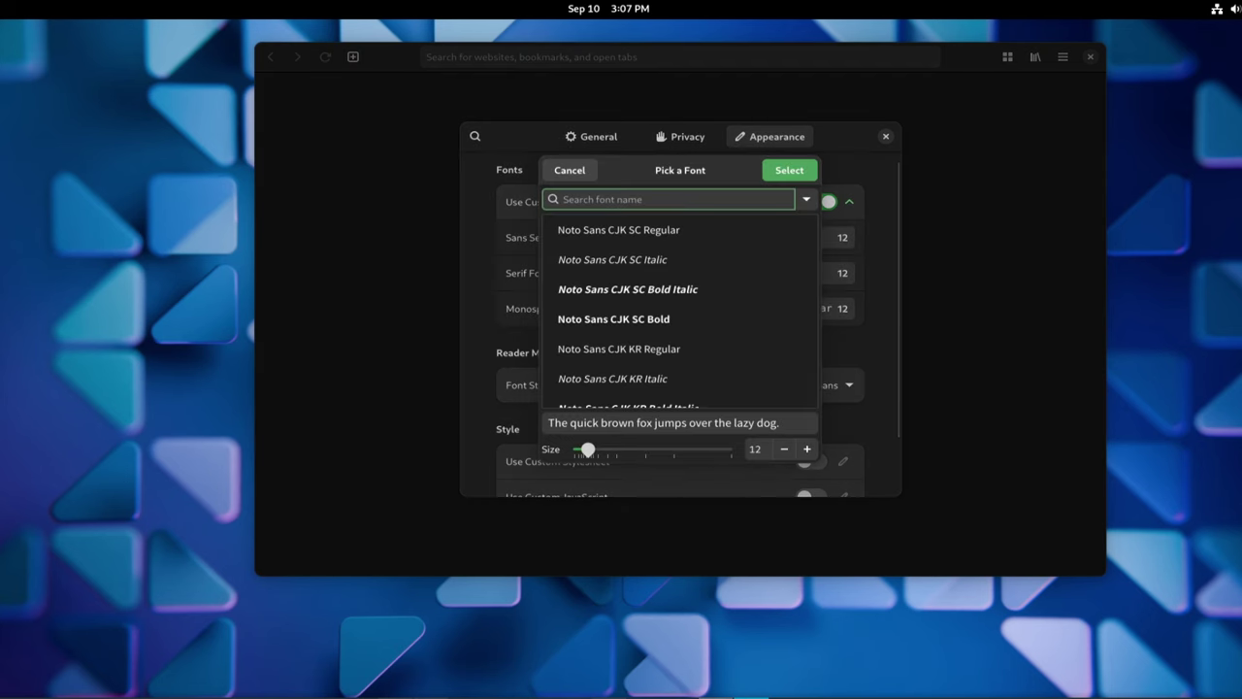
pyautogui.scroll(-1, 776, 236)
pyautogui.scroll(-5, 679, 310)
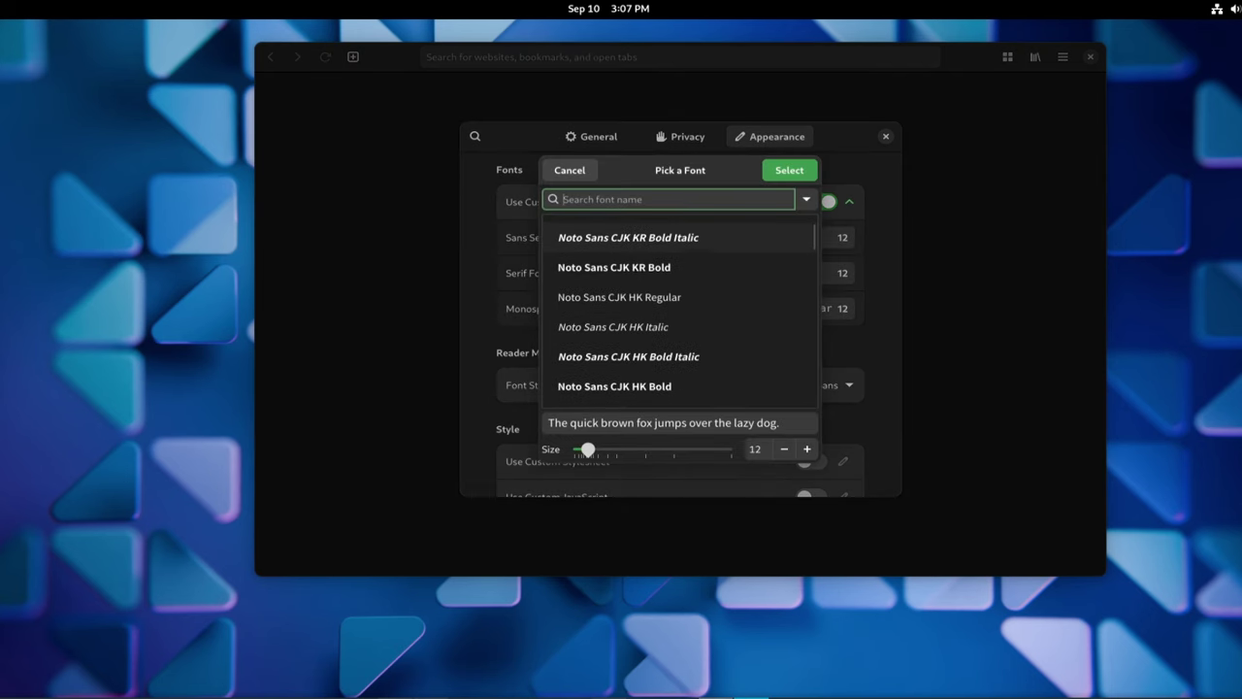
pyautogui.moveTo(588, 449); pyautogui.dragTo(596, 482)
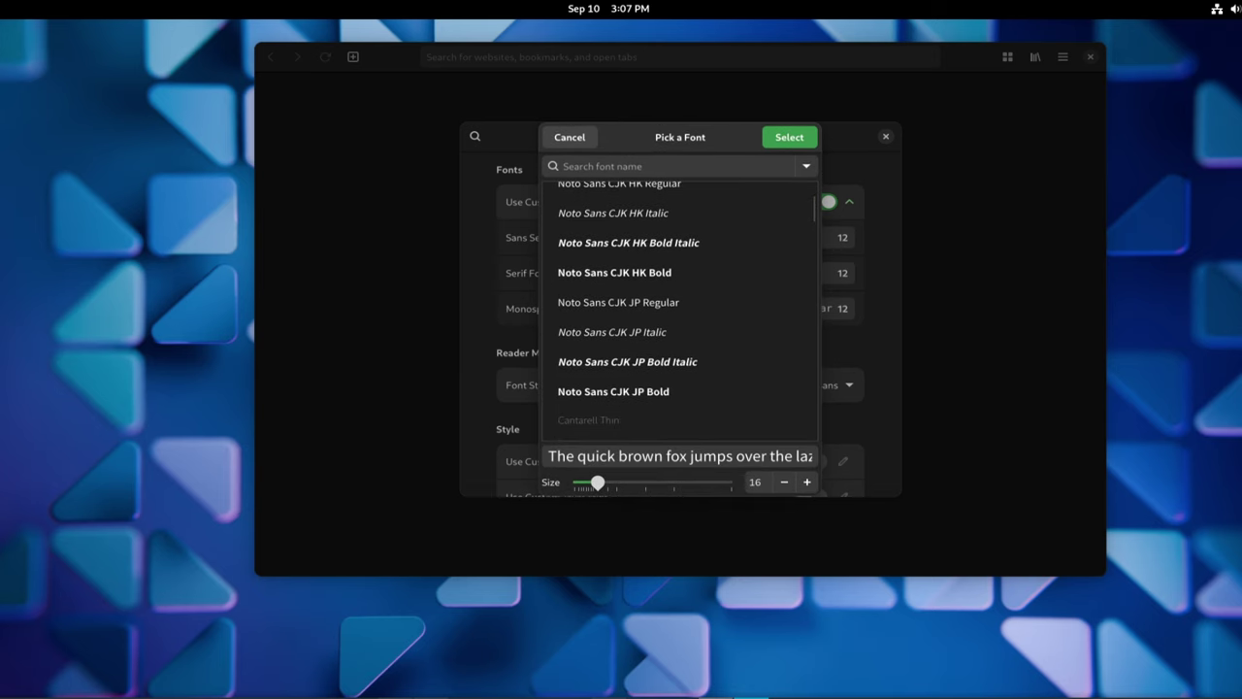
pyautogui.click(571, 137)
# Return to the browser's Privacy settings and turn on Google Search Suggestions.
pyautogui.click(680, 137)
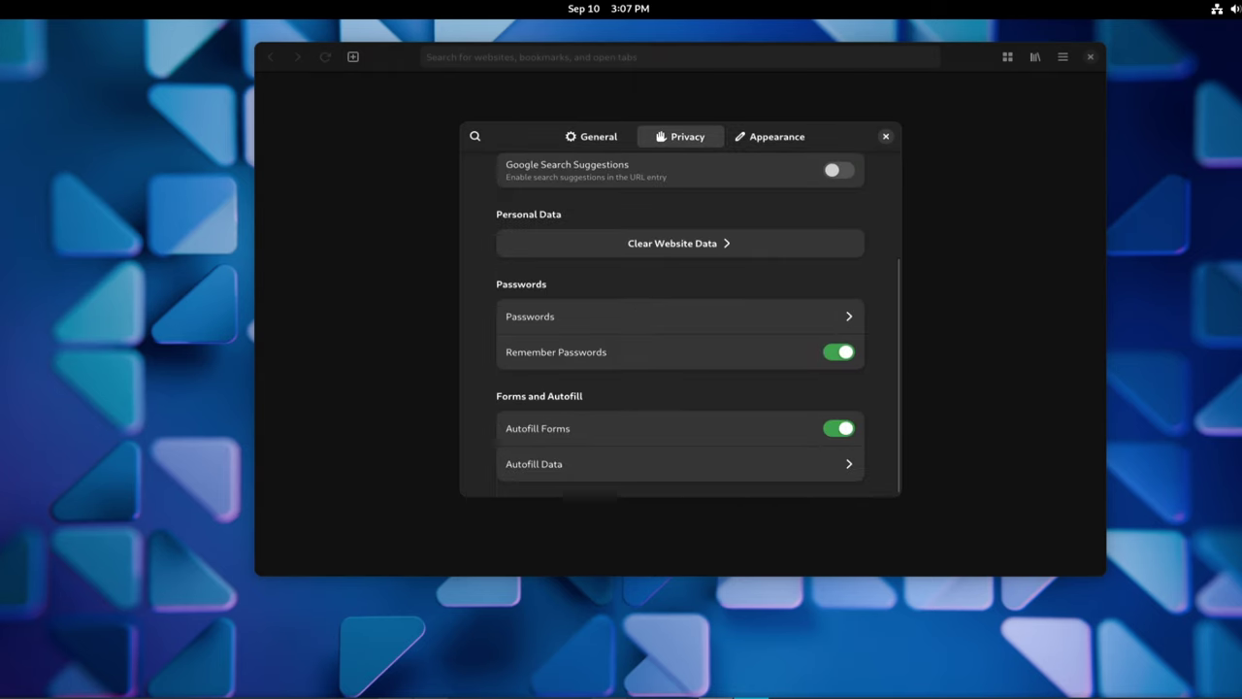
pyautogui.click(838, 170)
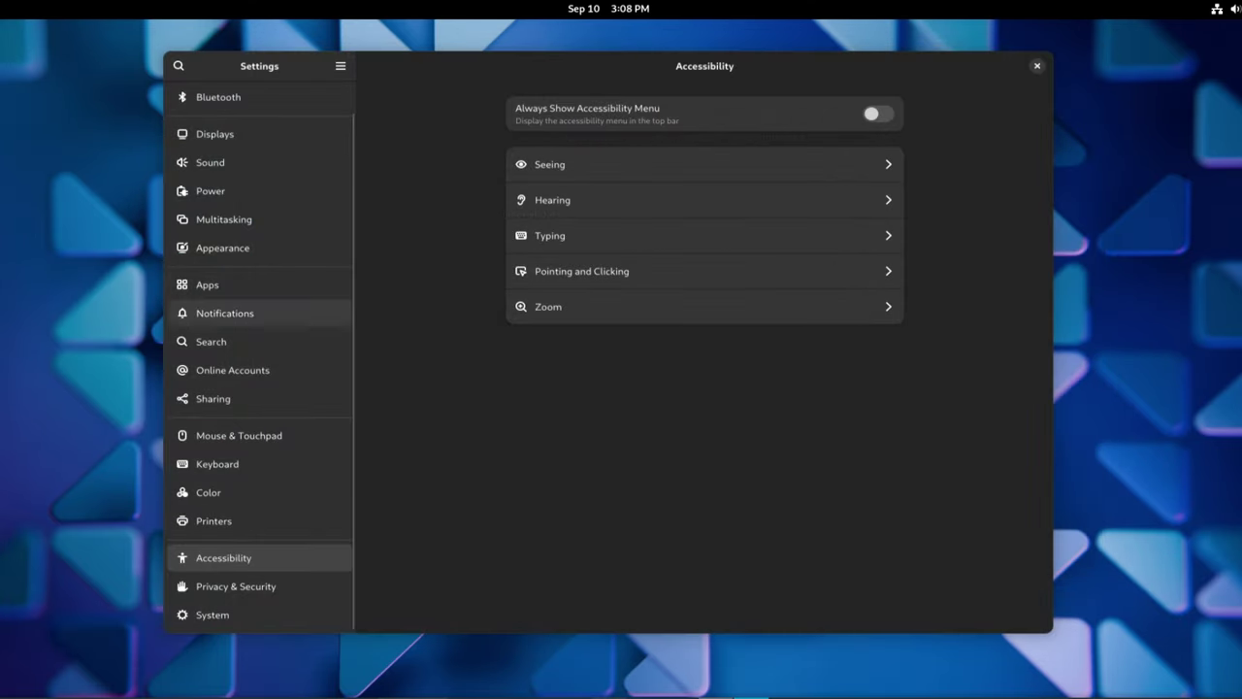
# Look through the style, accent color and background choices in the Appearance page of the system Settings.
pyautogui.click(222, 248)
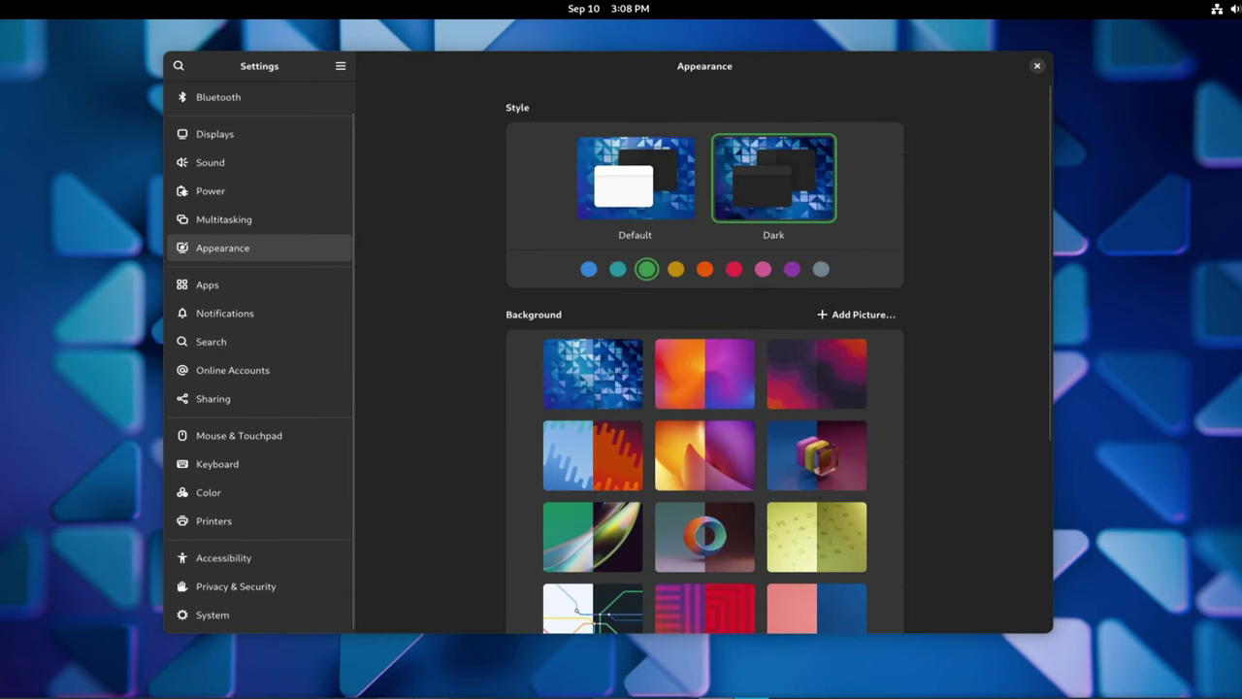
pyautogui.scroll(-5, 705, 388)
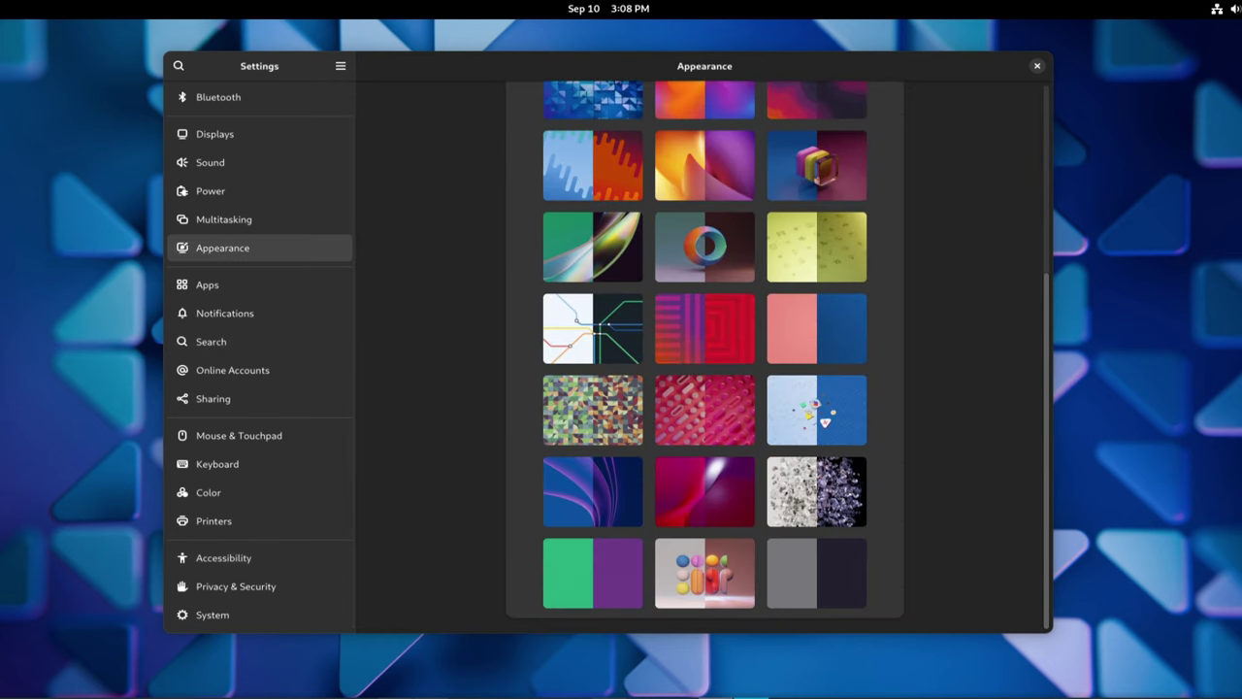
pyautogui.scroll(3, 704, 389)
pyautogui.scroll(2, 704, 388)
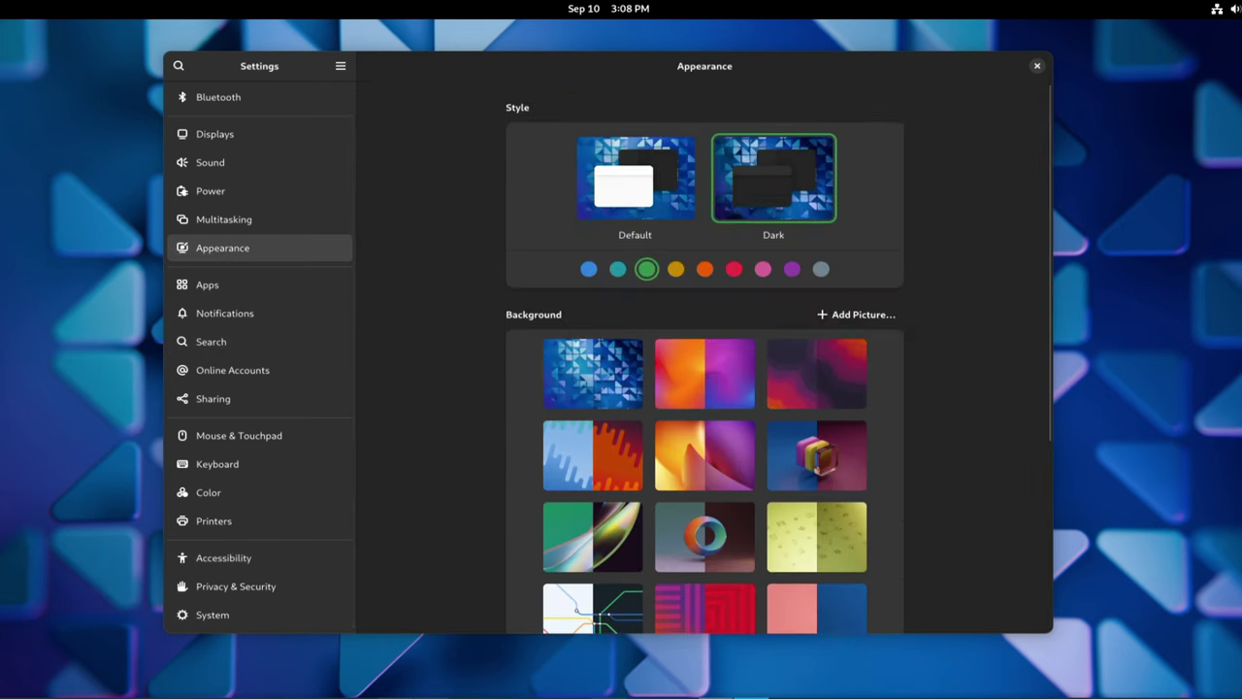
# Try several desktop backgrounds in turn, including the orange-purple gradient, the dark red waves and the stacked-cubes picture.
pyautogui.scroll(-2, 705, 388)
pyautogui.click(705, 261)
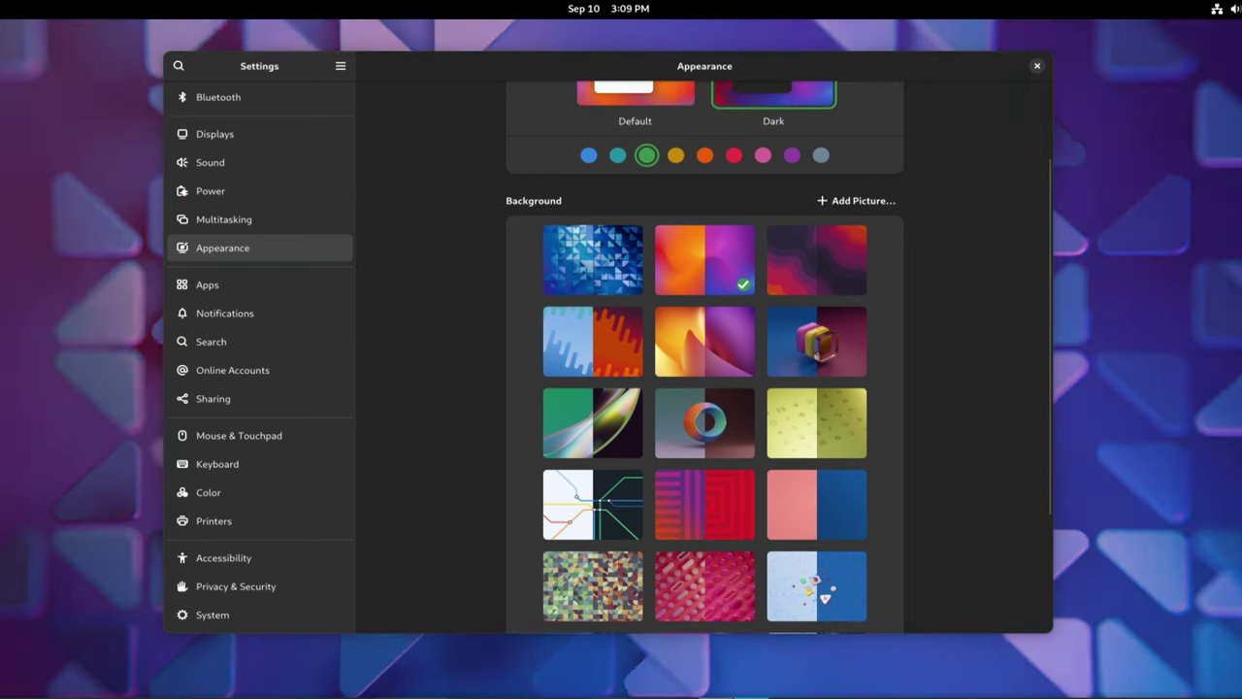
pyautogui.click(816, 260)
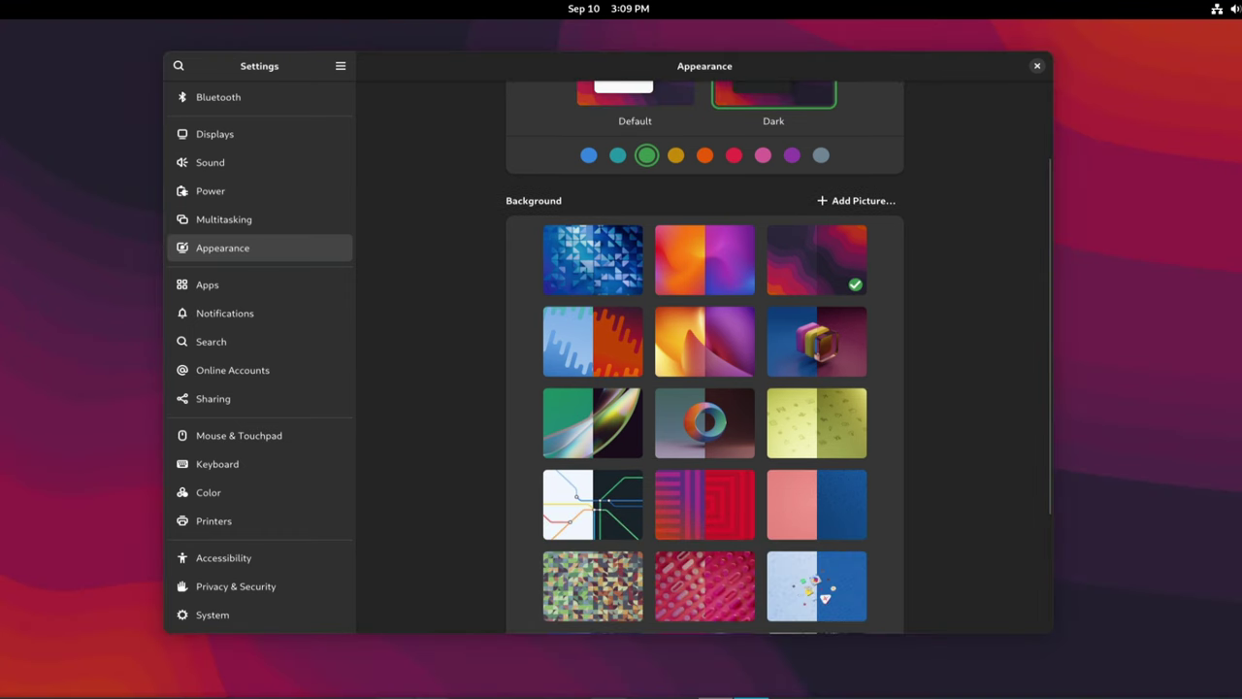
pyautogui.click(592, 342)
pyautogui.click(704, 341)
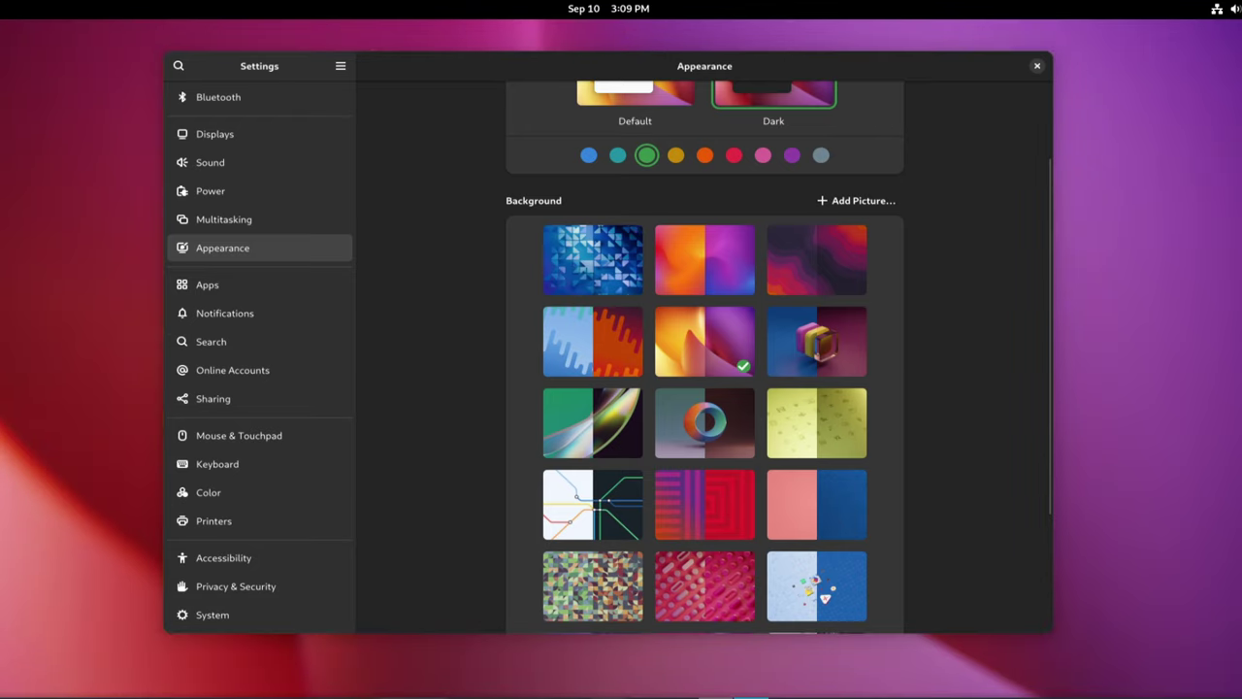
pyautogui.click(816, 342)
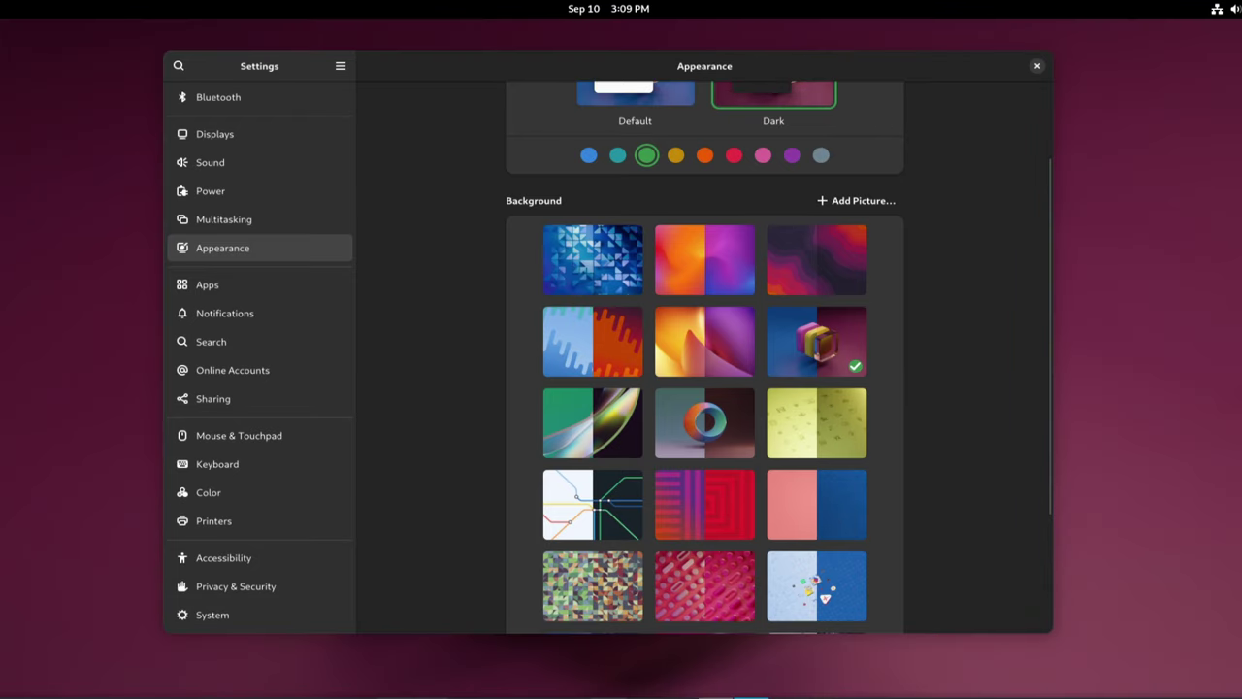
pyautogui.moveTo(776, 66); pyautogui.dragTo(672, 82)
pyautogui.scroll(-1, 672, 381)
pyautogui.click(672, 381)
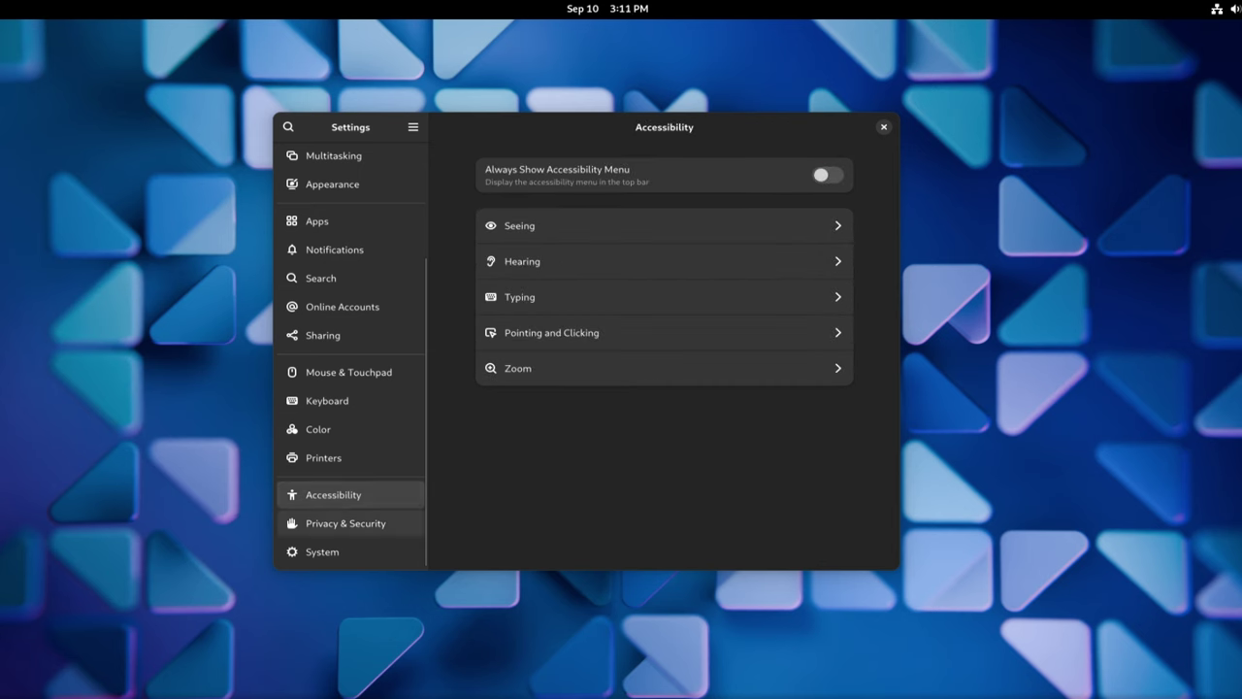
# View the Privacy & Security page, open Users in the System settings, and unlock it with the account password.
pyautogui.click(350, 524)
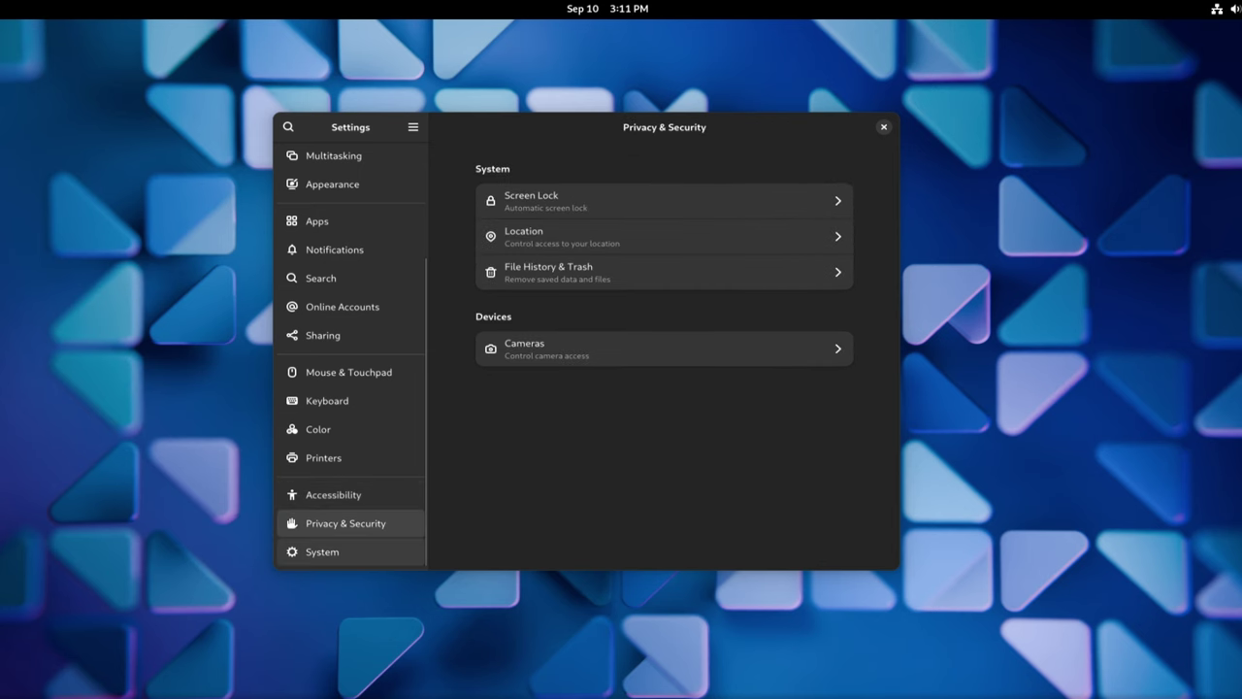
pyautogui.click(330, 551)
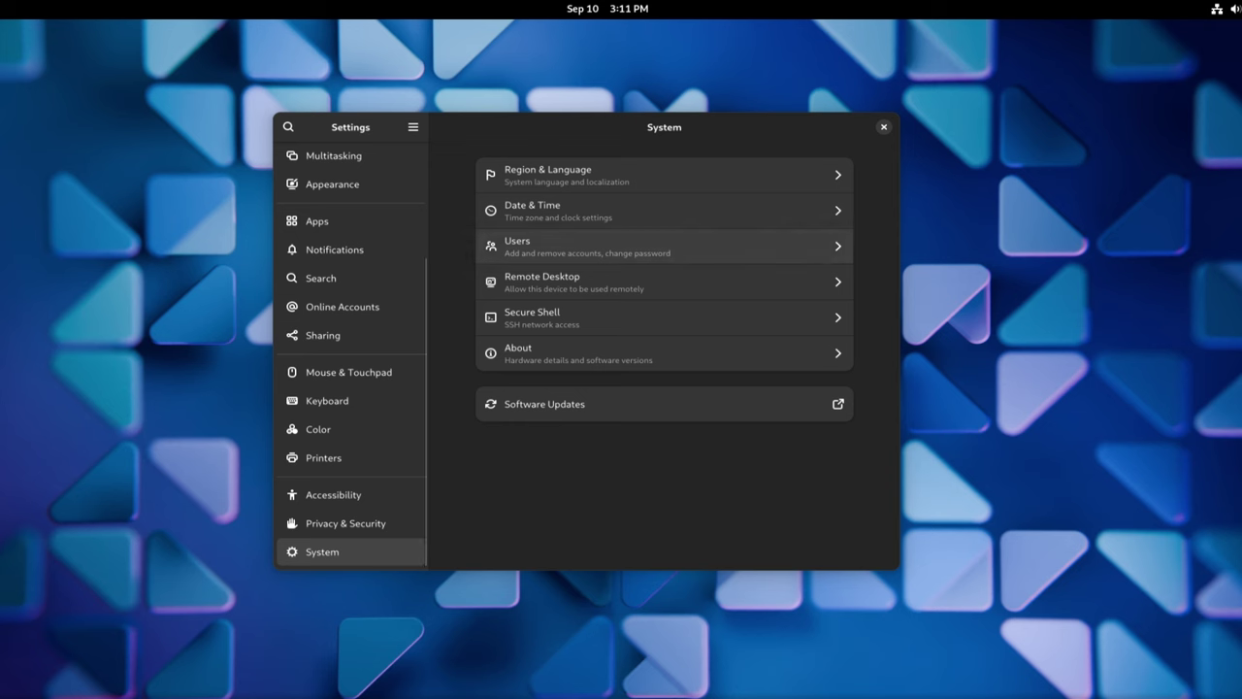
pyautogui.click(583, 246)
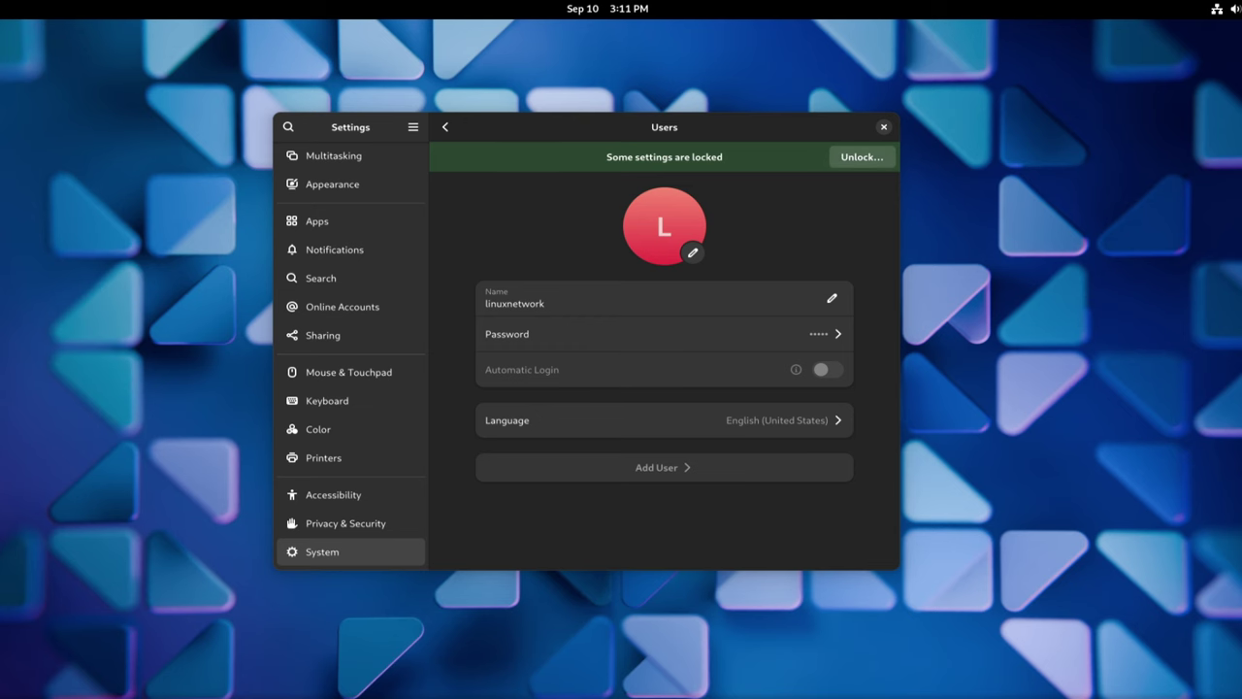
pyautogui.click(861, 156)
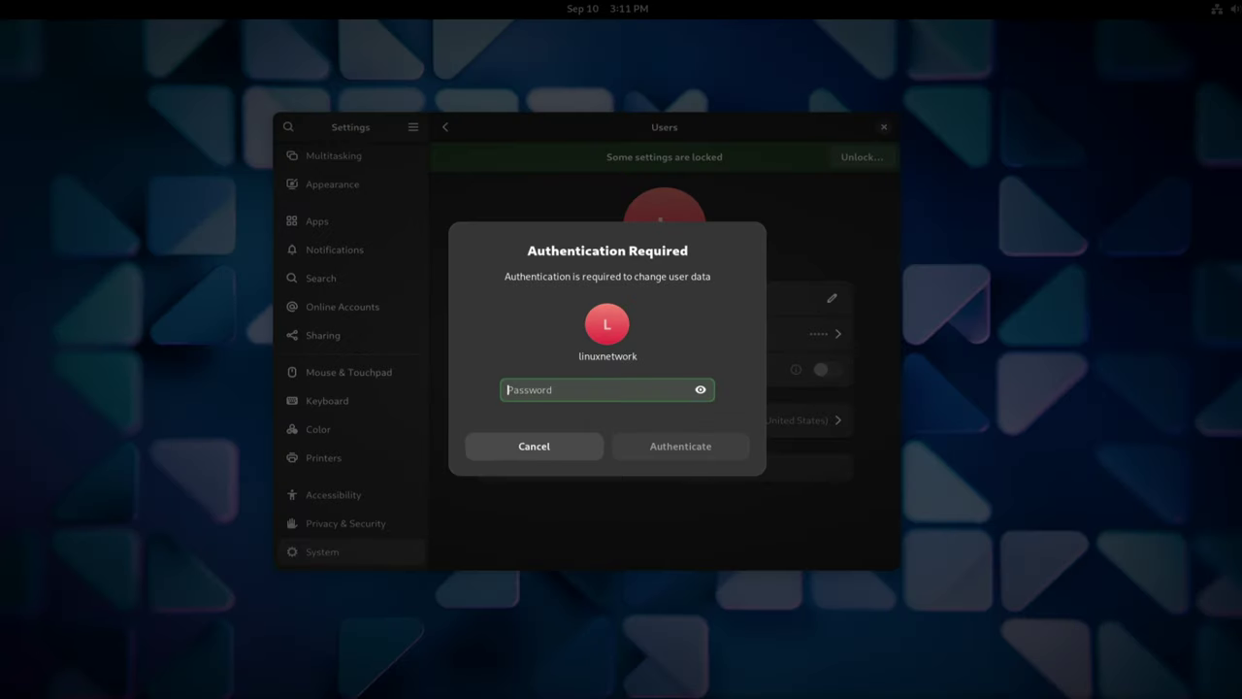
pyautogui.write('•••••')
pyautogui.press('Return')
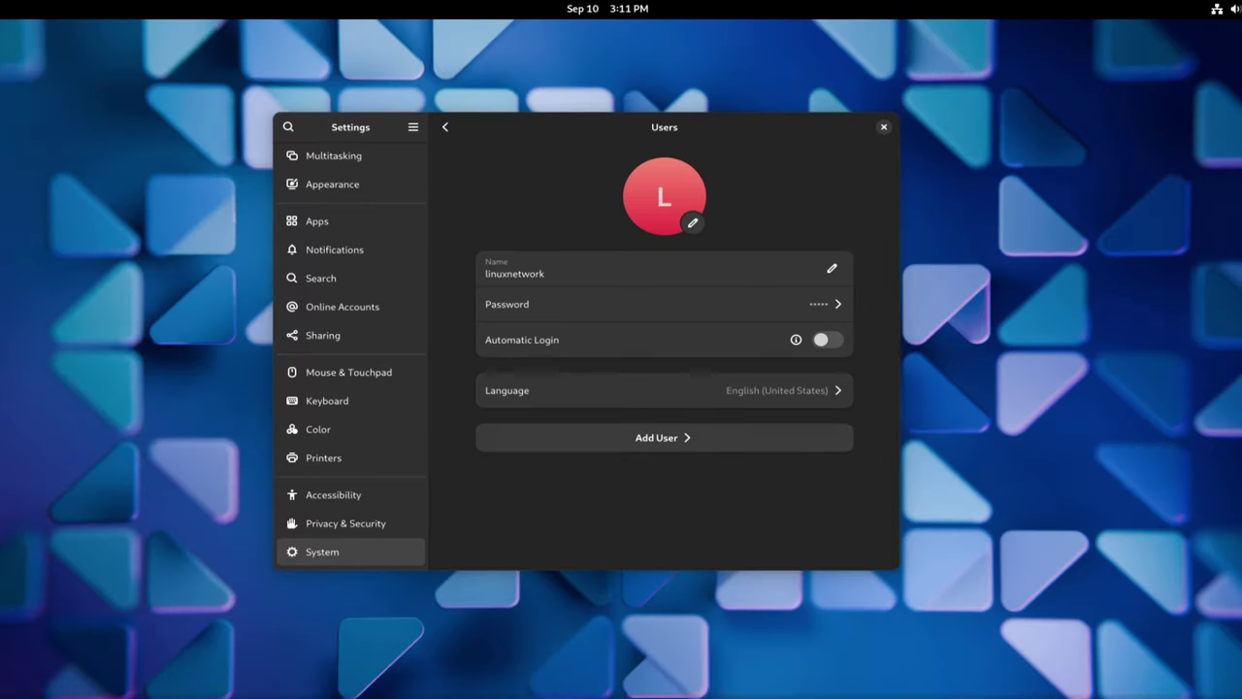
# Inspect the account's Change Password form without changing anything, and open the Add User form.
pyautogui.click(664, 305)
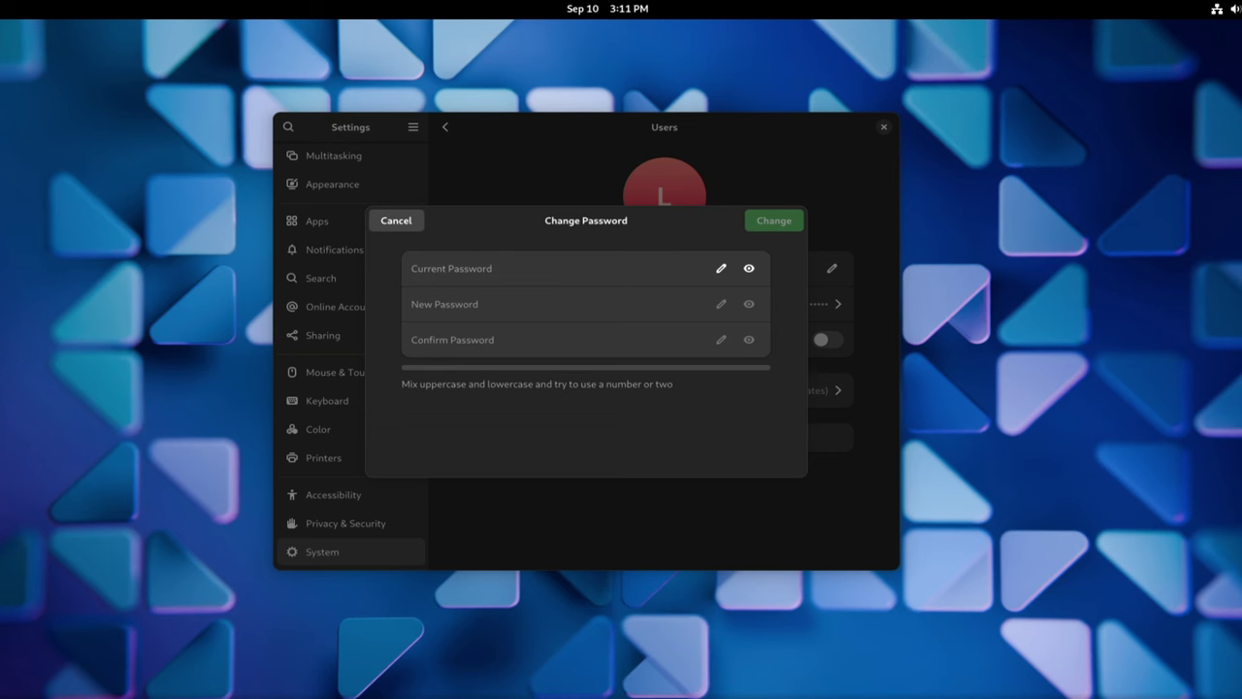
pyautogui.press('Escape')
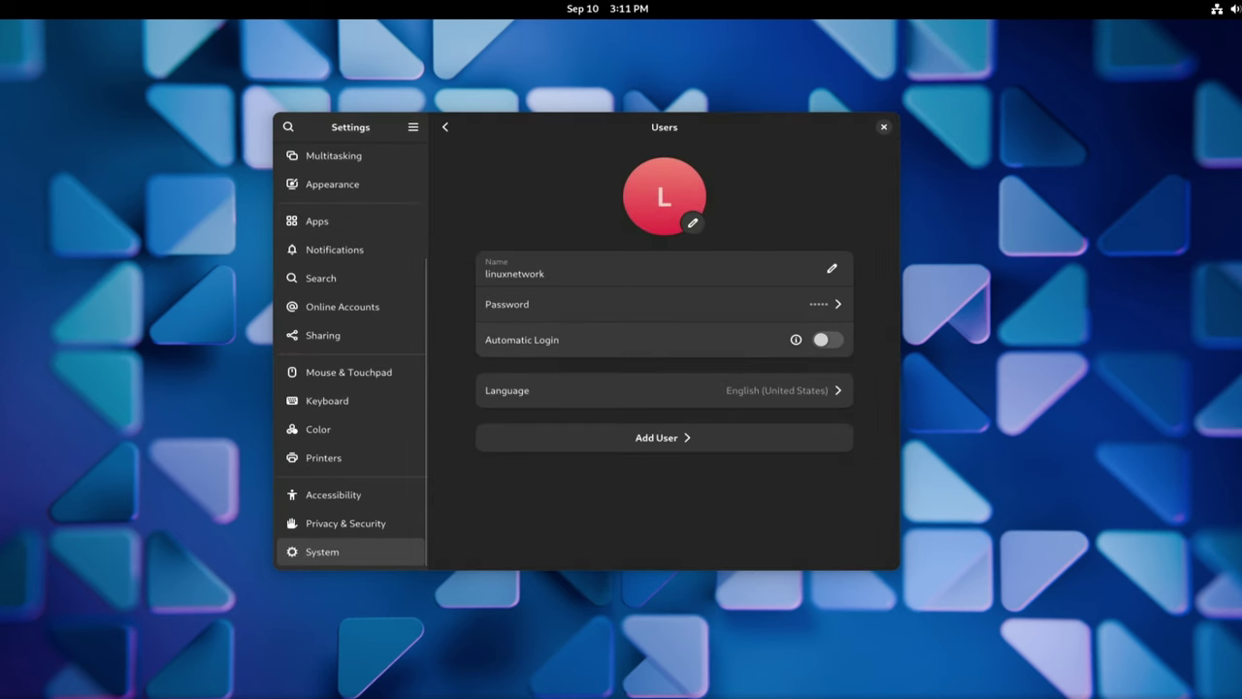
pyautogui.click(664, 437)
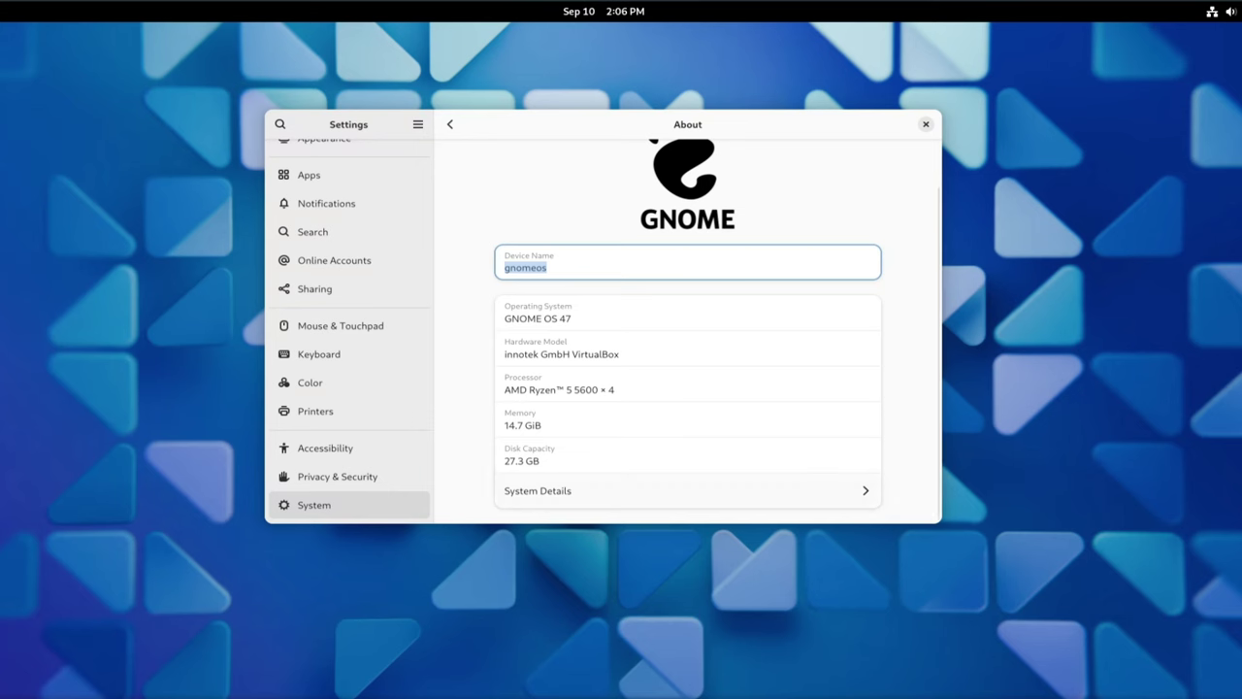
# View the System Details from the About page, dismiss them, and close Settings.
pyautogui.click(687, 491)
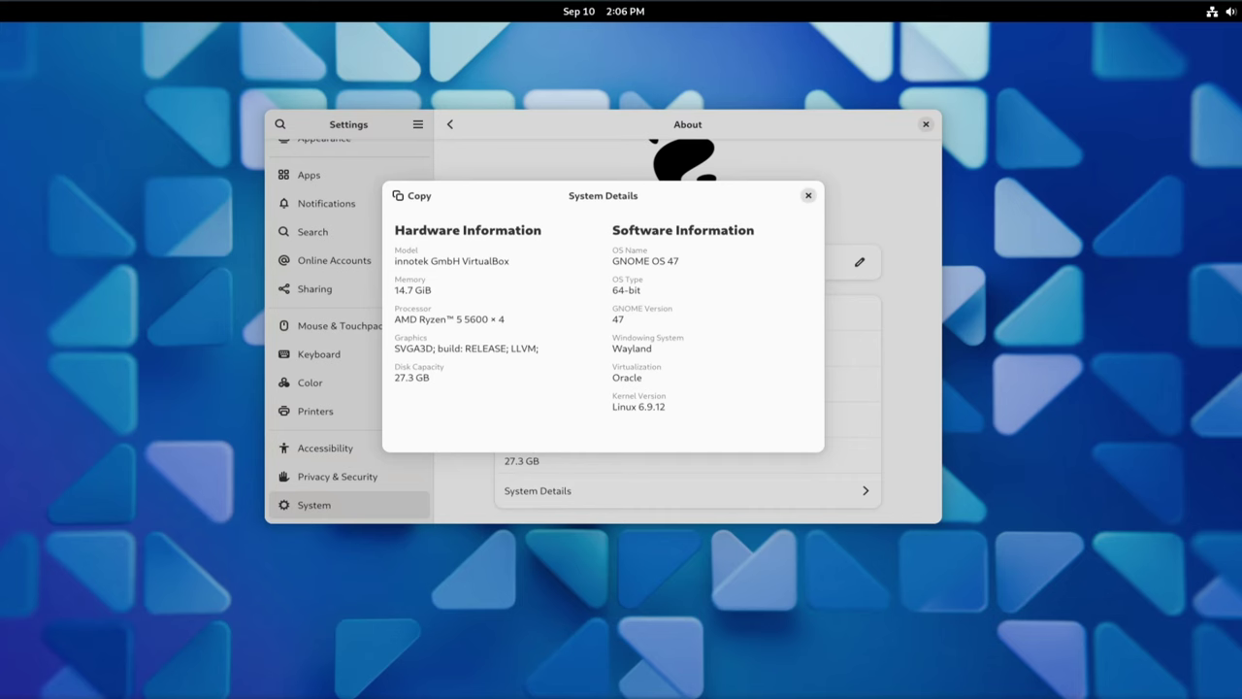
pyautogui.press('Escape')
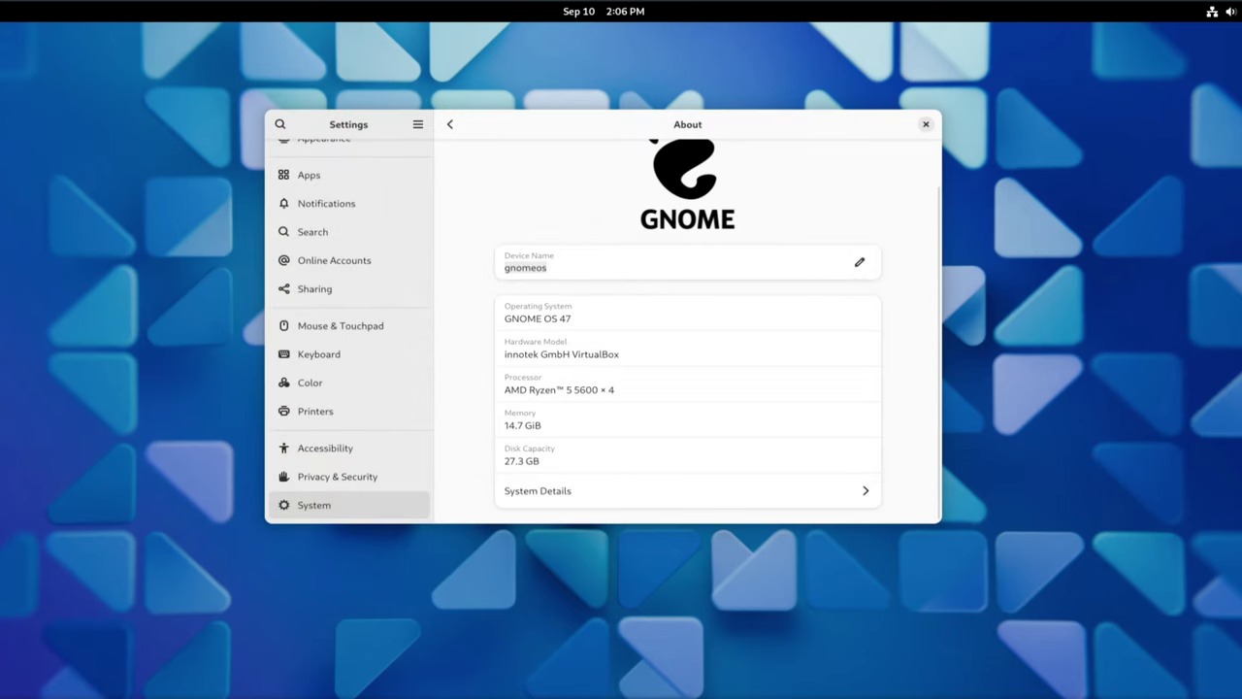
pyautogui.hotkey('alt', 'F4')
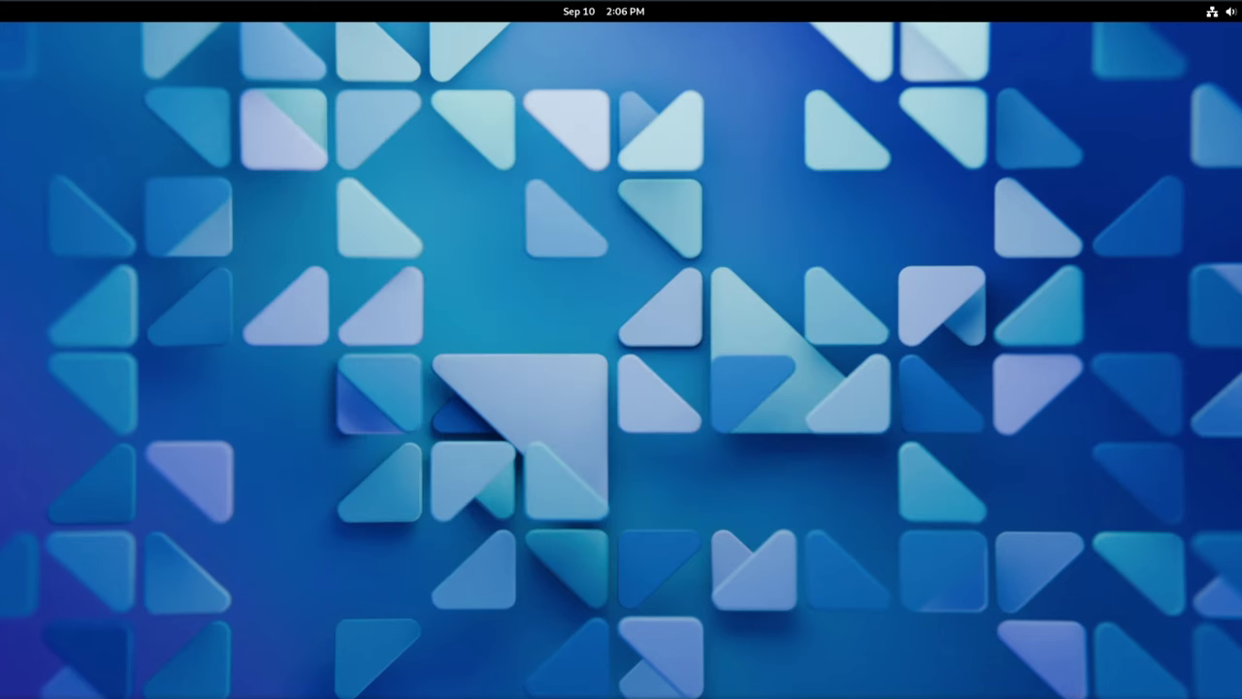
# Open the Files app, move its window toward the middle of the desktop, and enlarge it.
pyautogui.press('super')
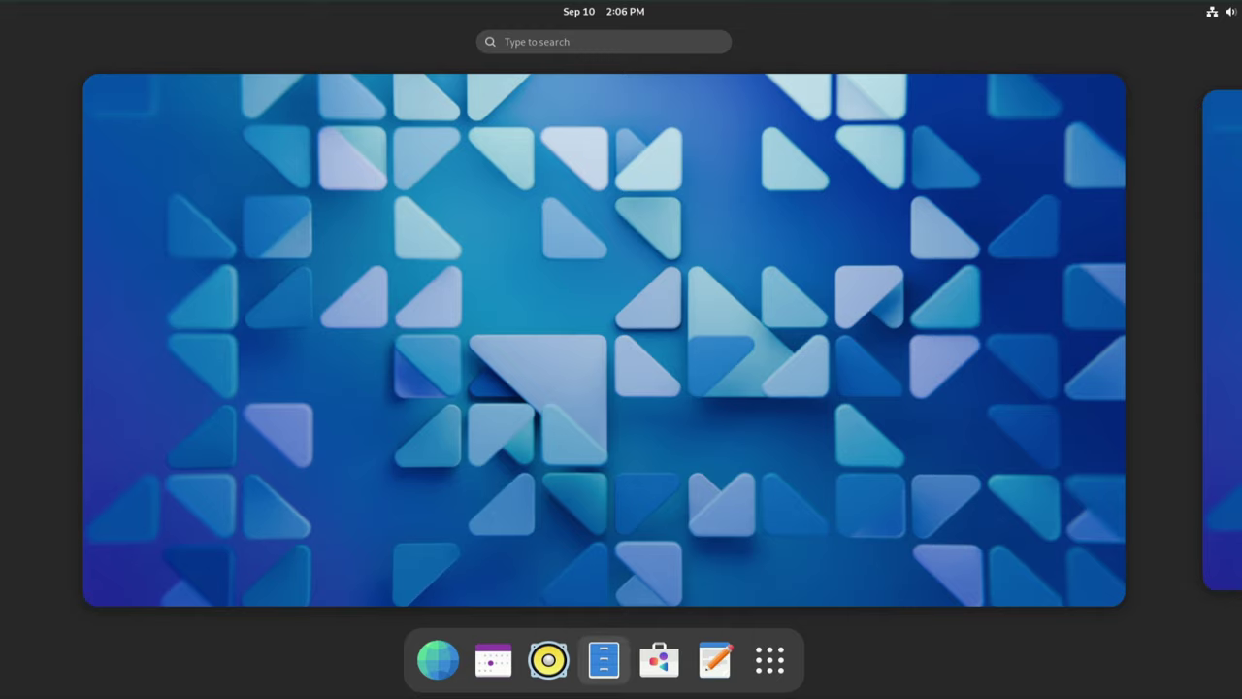
pyautogui.click(604, 660)
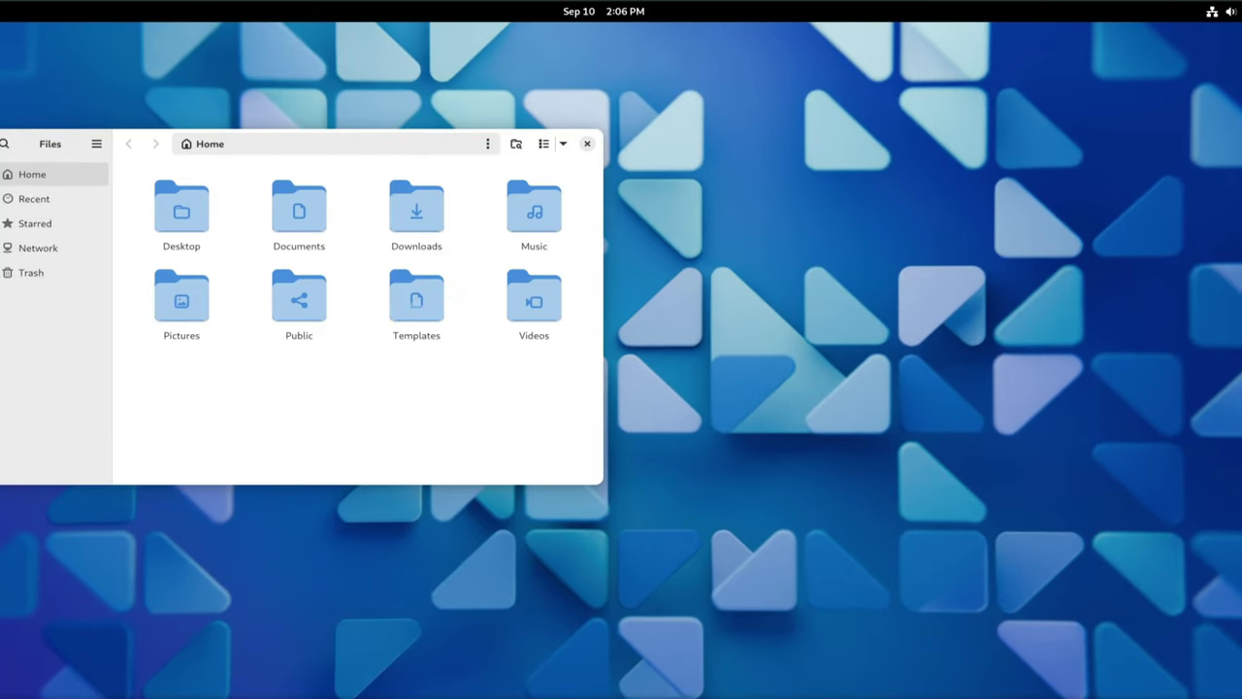
pyautogui.moveTo(330, 144); pyautogui.dragTo(656, 139)
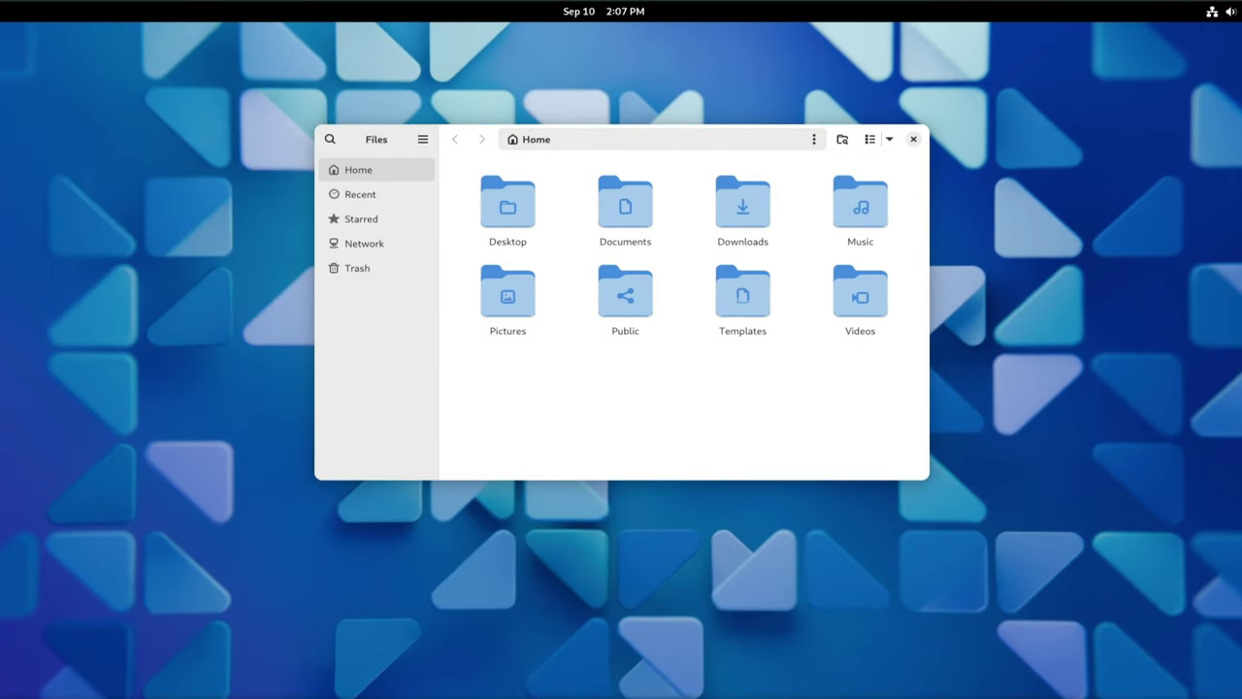
pyautogui.moveTo(930, 480); pyautogui.dragTo(1053, 554)
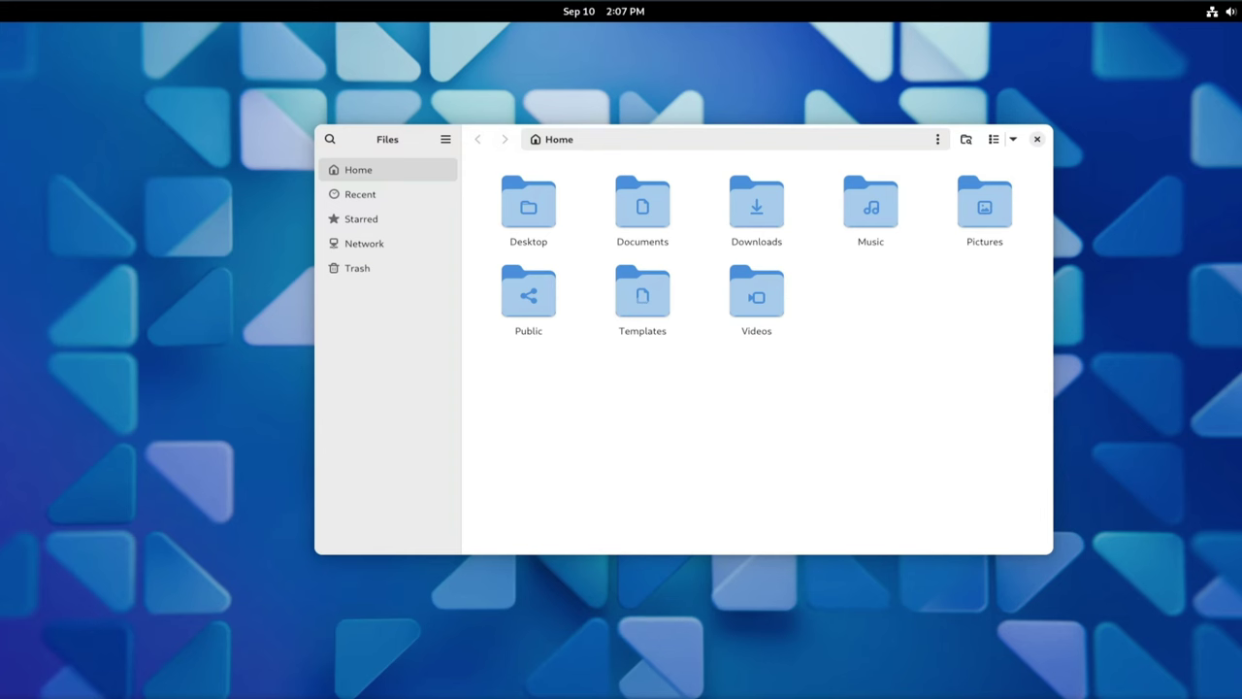
pyautogui.press('super')
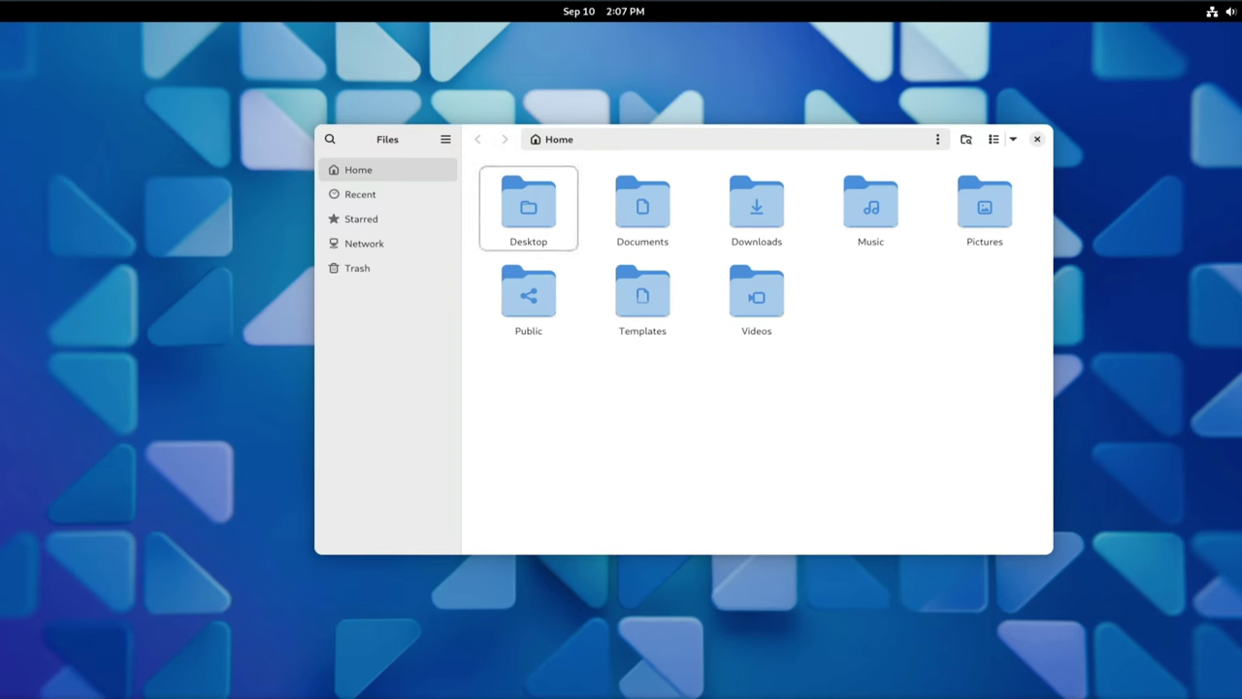